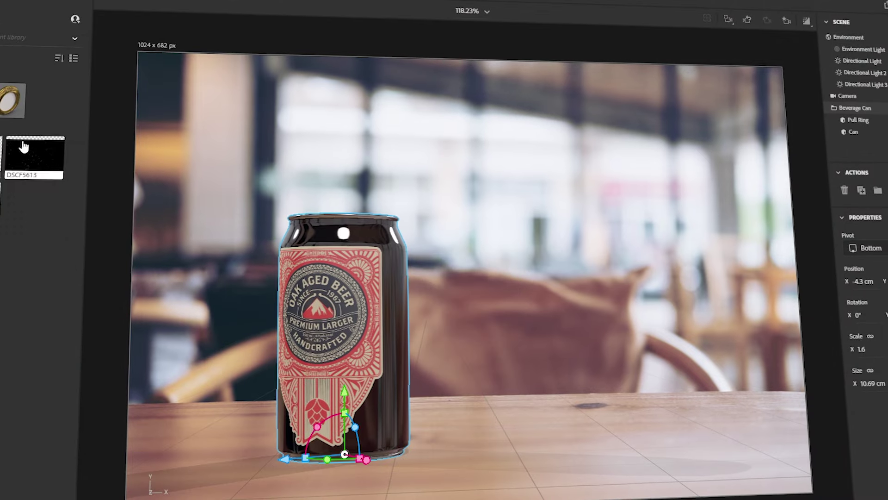
Step: Add the mug model beside the beer can, then place and rotate the Make RAD Stuff artwork on it
left_click_drag(24, 143, 574, 365)
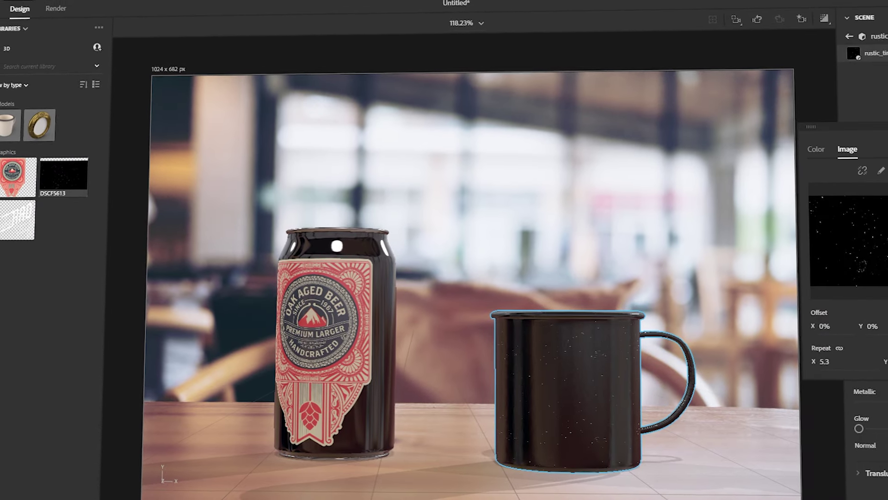
left_click_drag(17, 220, 555, 380)
left_click_drag(615, 469, 592, 468)
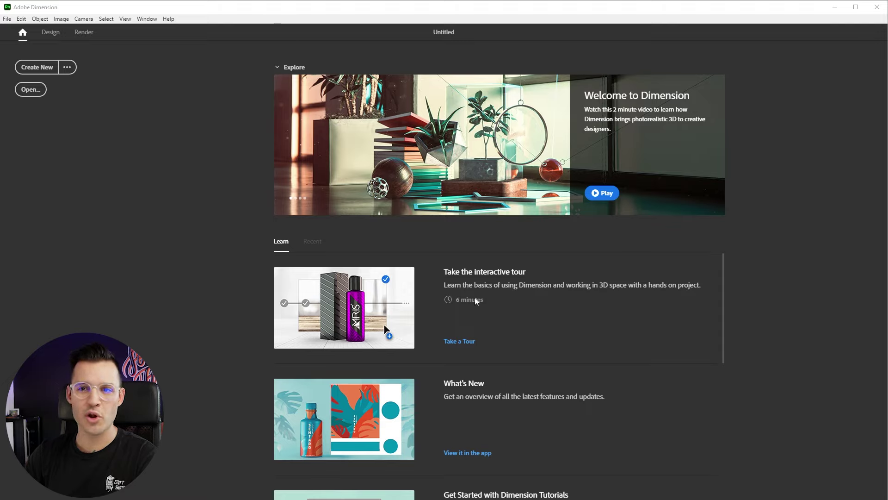
Step: Create a new blank document, then browse Starter Assets, trying the Materials and Lights filters before clearing them
left_click(37, 67)
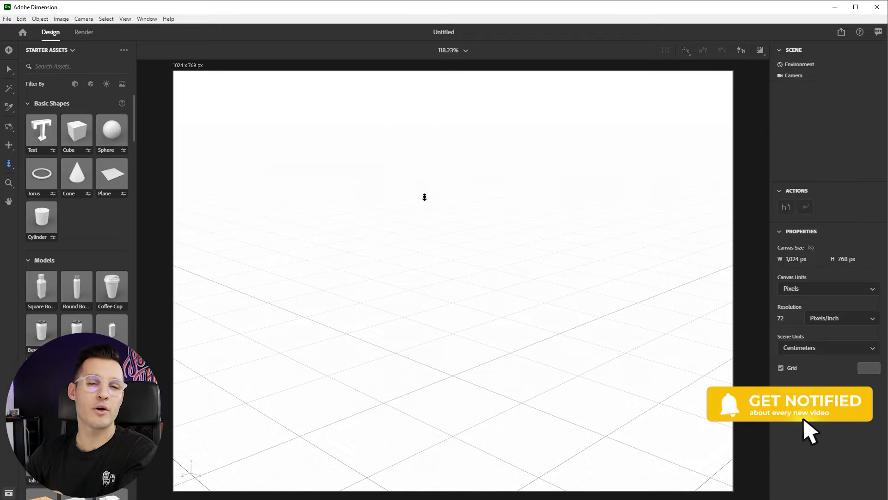
key("v")
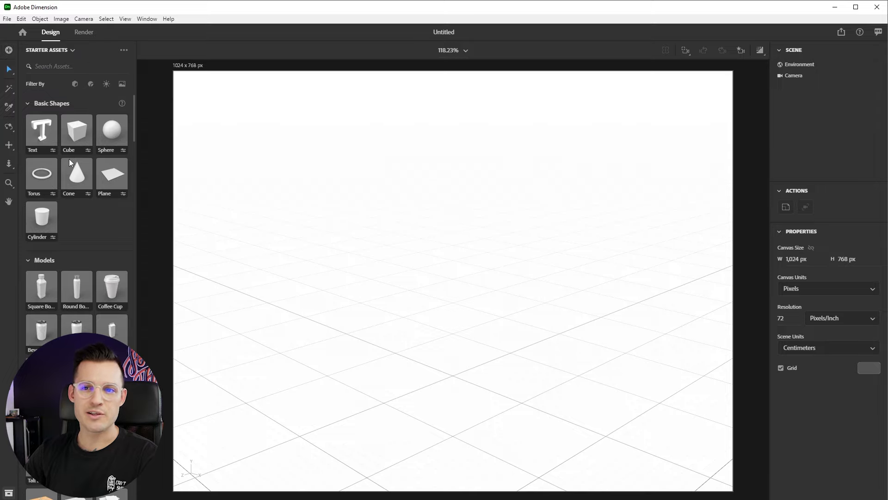
scroll(95, 254, "down", 20)
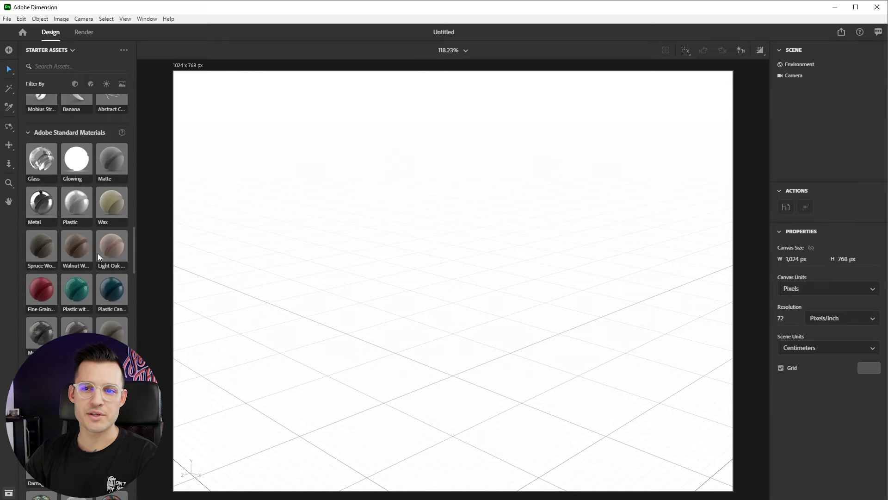
scroll(99, 243, "down", 10)
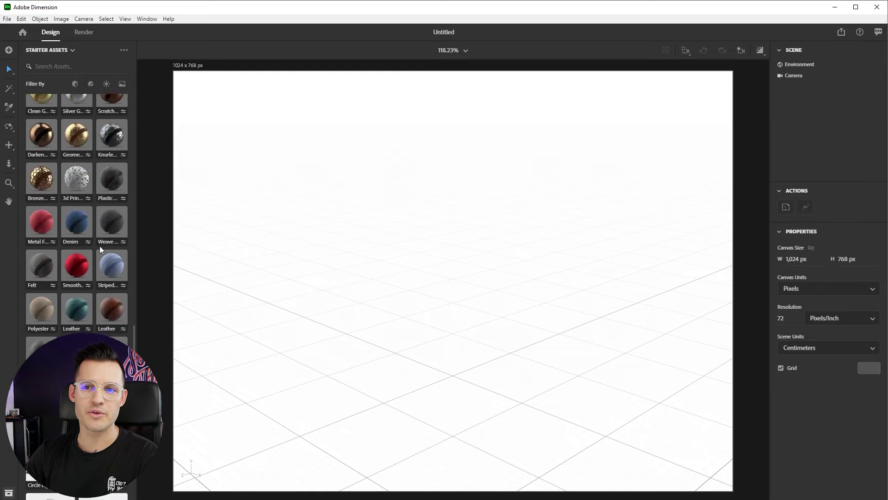
scroll(99, 246, "down", 15)
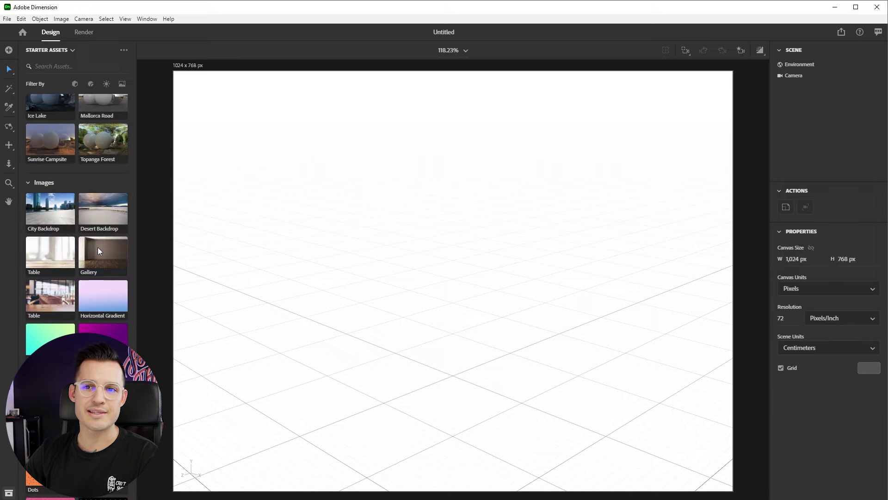
scroll(98, 248, "up", 20)
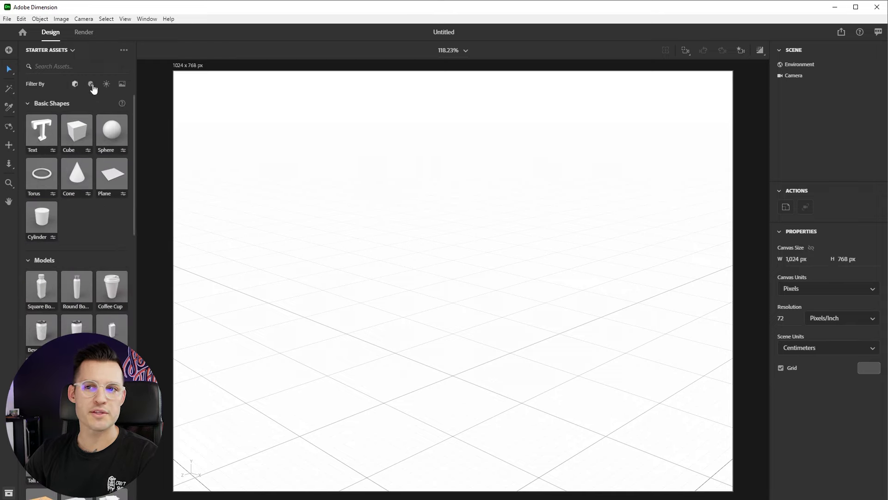
left_click(91, 84)
left_click(107, 84)
left_click(91, 84)
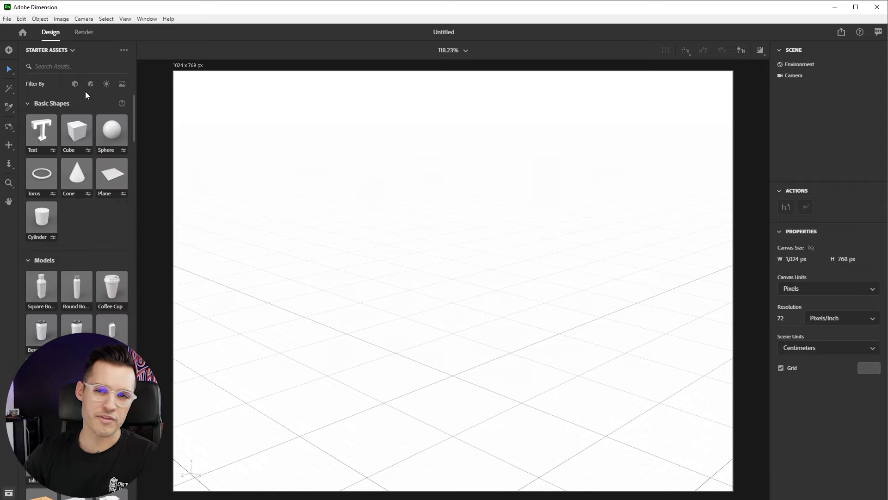
Step: Open Adobe Stock's 3D Electronics Collection from the Add Content menu
left_click(8, 51)
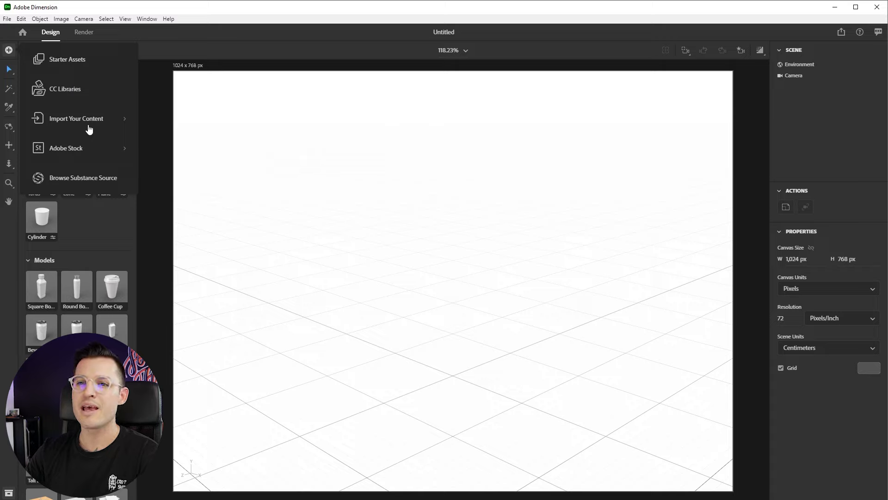
left_click(72, 149)
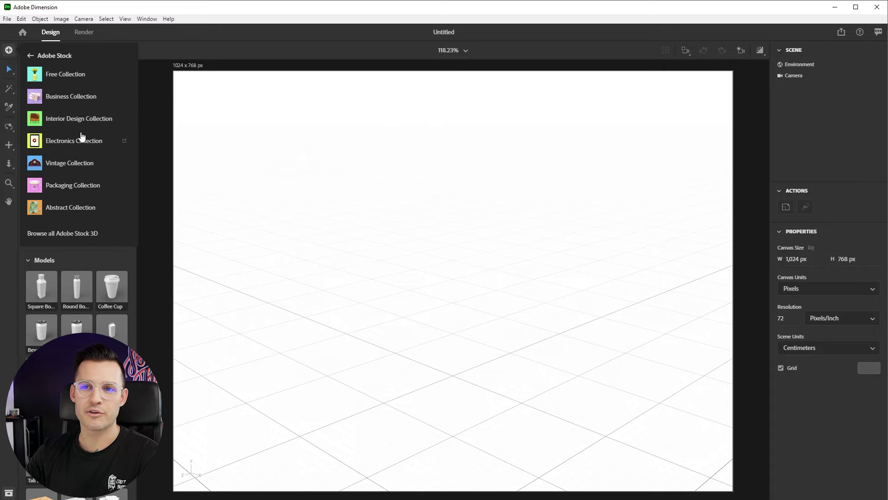
left_click(78, 146)
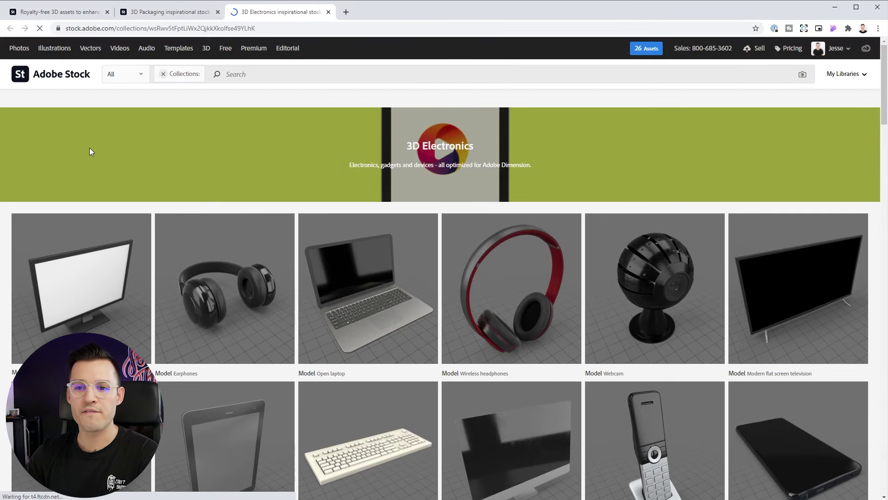
Step: Look over the 3D Packaging bags collection in the browser, then return to Dimension
left_click(169, 11)
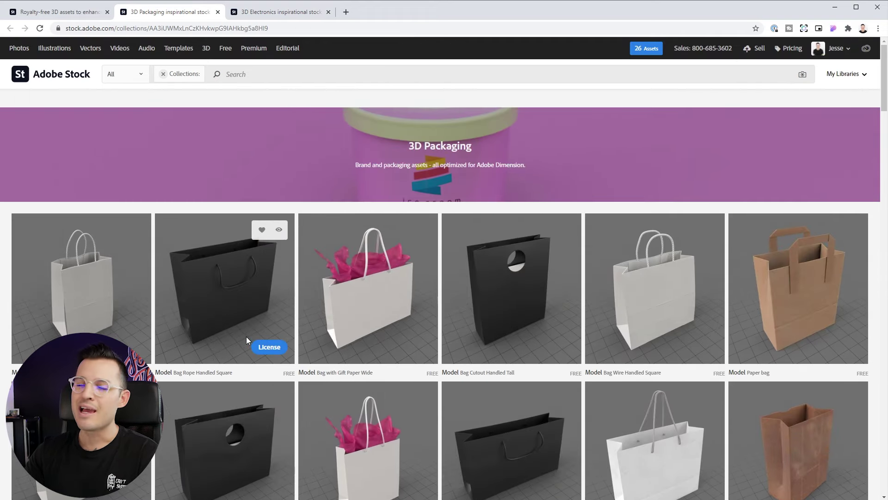
key("alt+Tab")
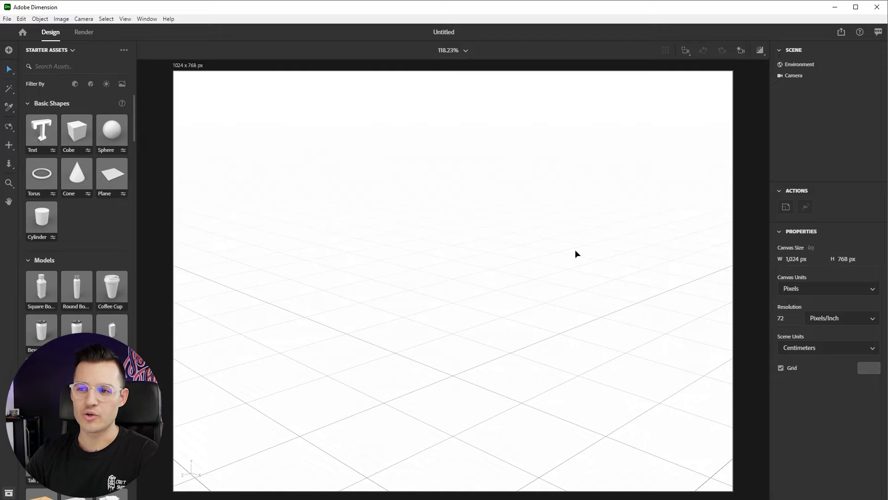
Step: Add a Sphere, a Cube and a 3D Text object from Basic Shapes
left_click(109, 129)
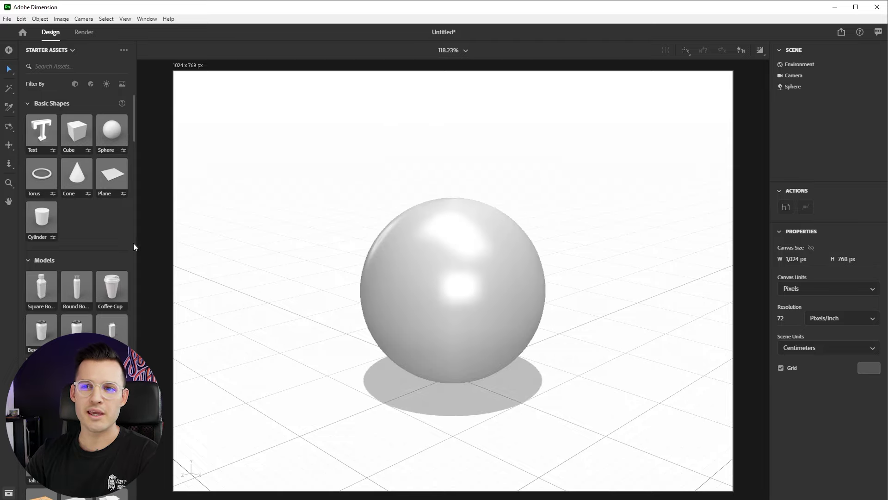
left_click(82, 127)
left_click(48, 147)
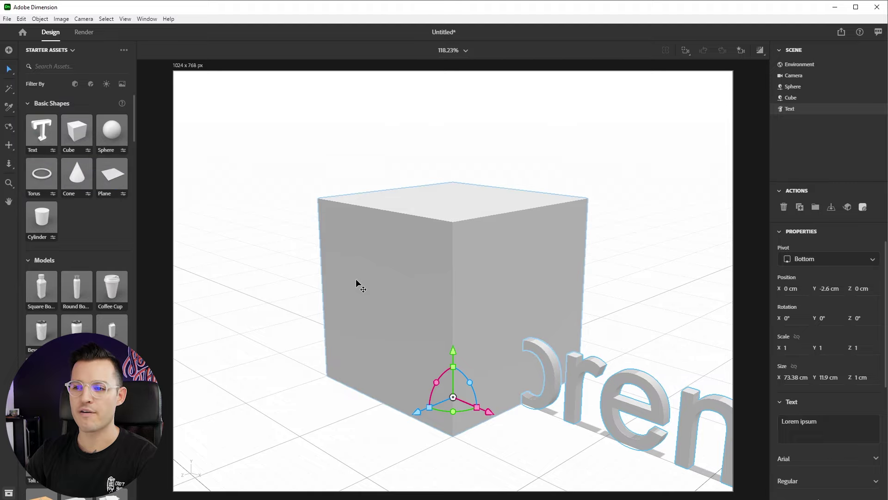
Step: Reframe the camera, drag the cube aside and place the sphere onto the word ipsum
key("3")
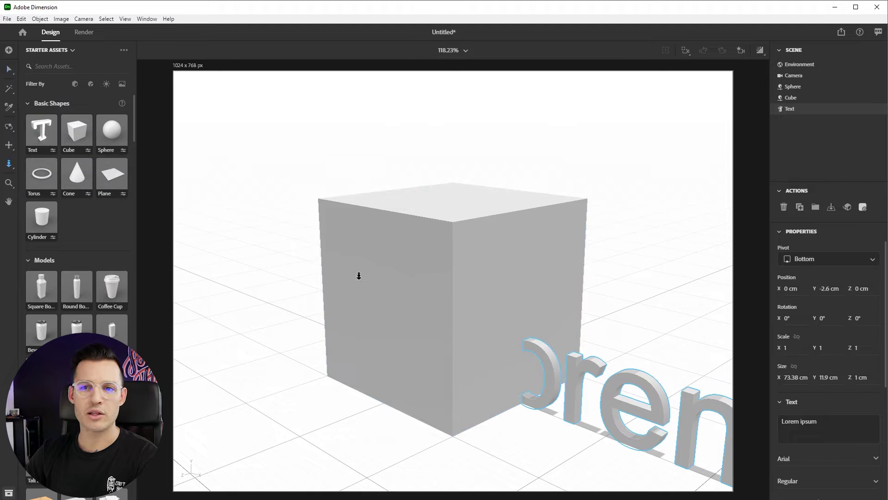
left_click_drag(411, 330, 435, 438)
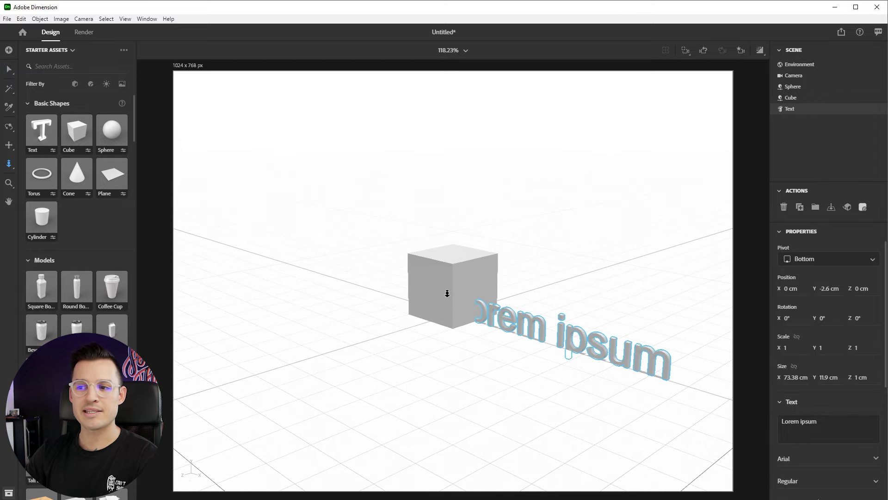
left_click_drag(445, 297, 541, 257)
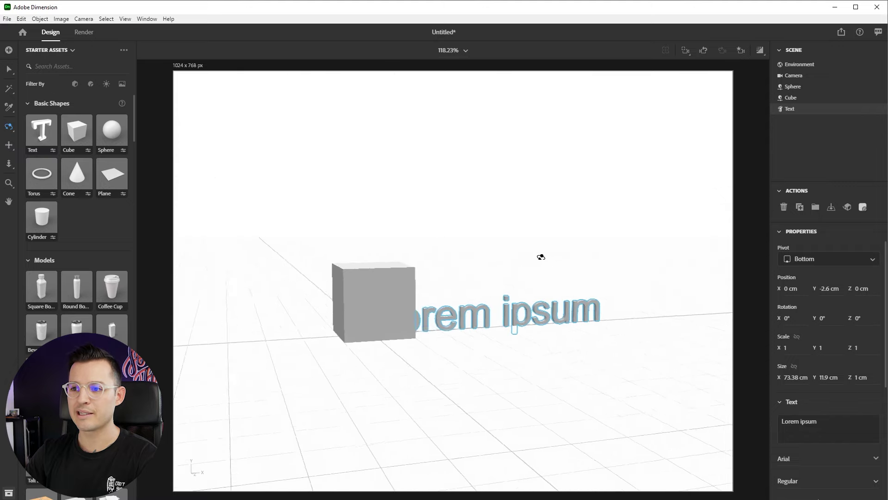
left_click_drag(409, 241, 438, 286)
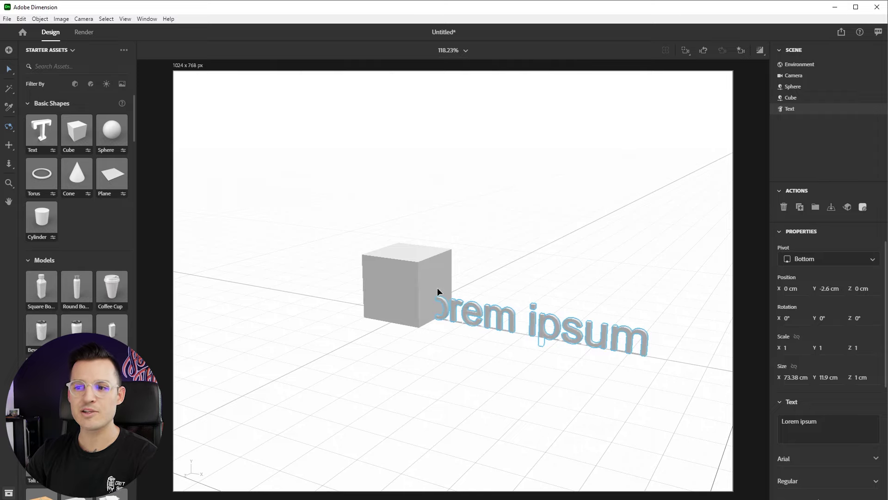
left_click_drag(377, 281, 458, 274)
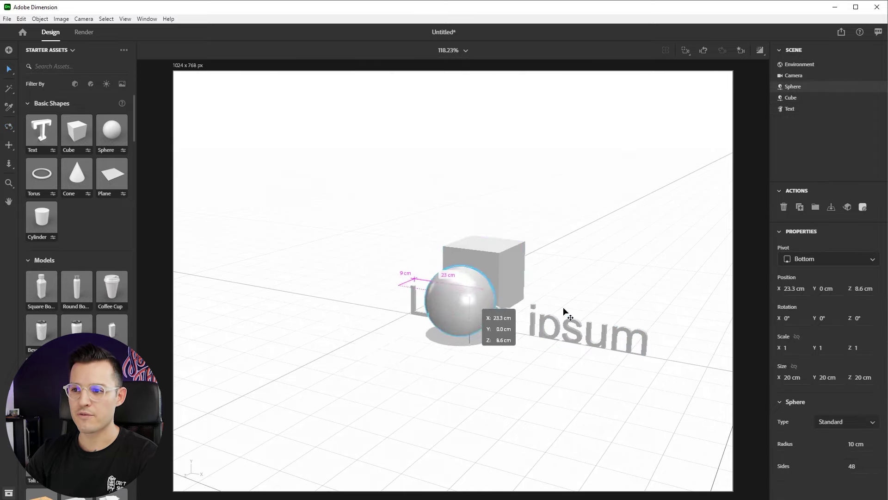
left_click_drag(563, 307, 566, 278)
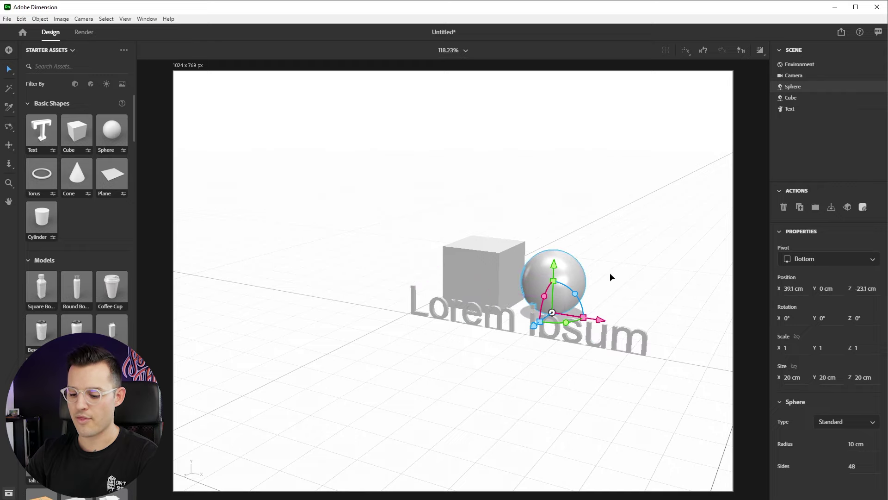
key("1")
left_click_drag(599, 269, 523, 259)
key("3")
key("v")
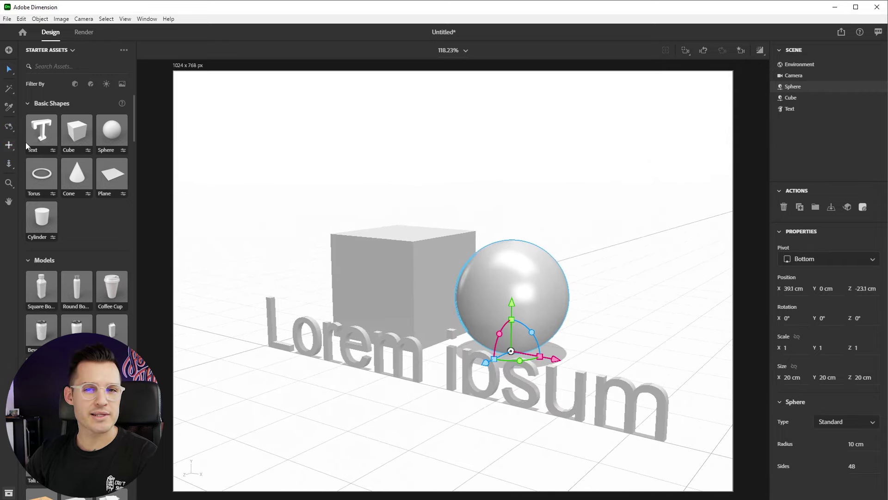
Step: Replace the Lorem ipsum text with 'Hello'
left_click(312, 336)
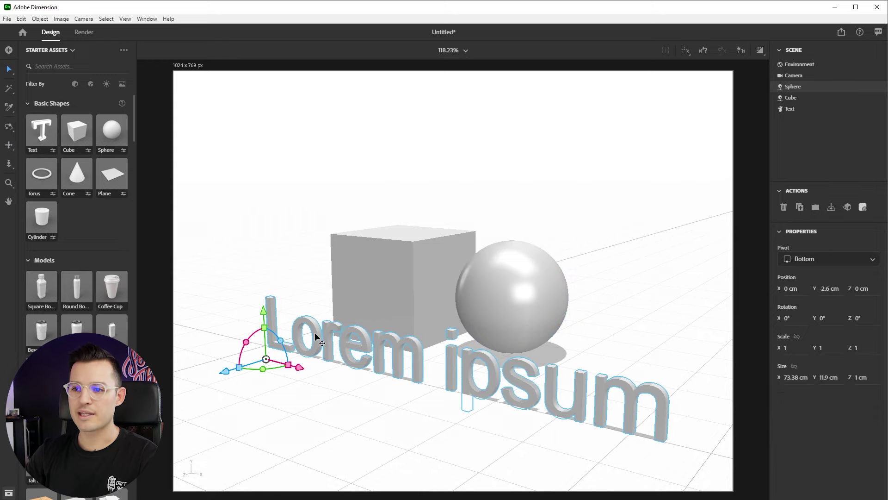
left_click(823, 428)
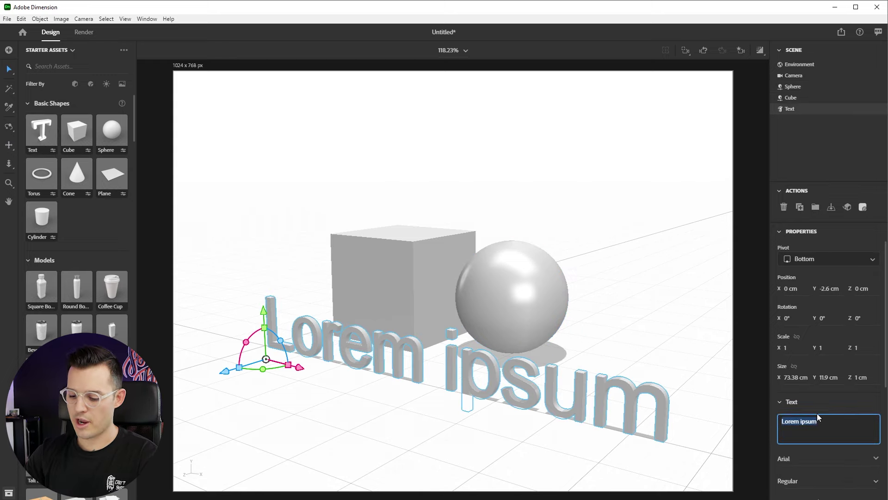
type("Hello")
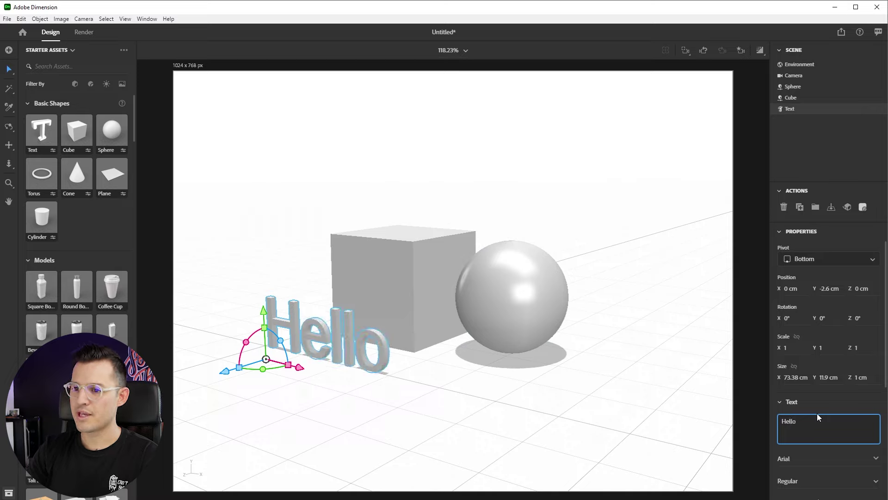
Step: Set the Hello text to Poppins Bold with a 2 cm depth
scroll(824, 320, "down", 4)
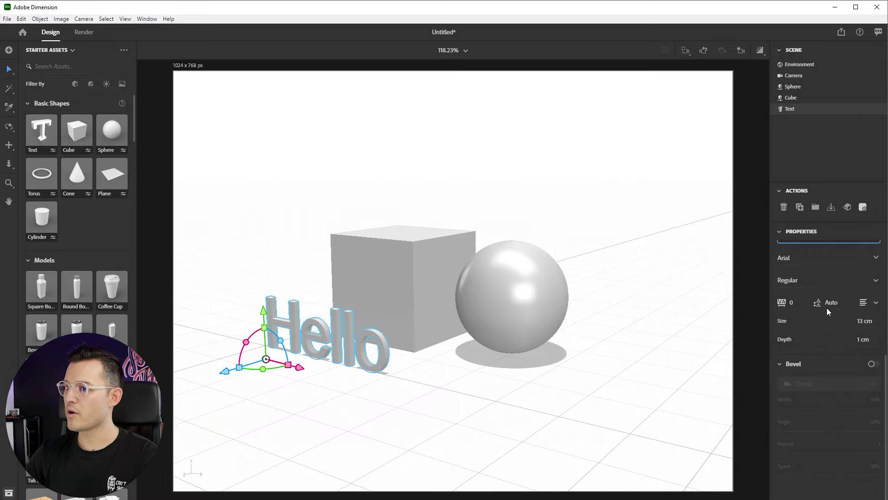
left_click(794, 258)
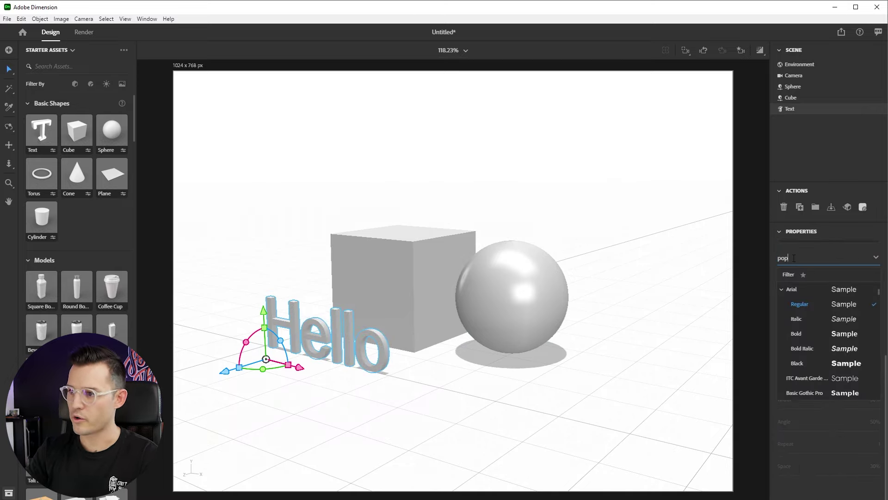
left_click(801, 292)
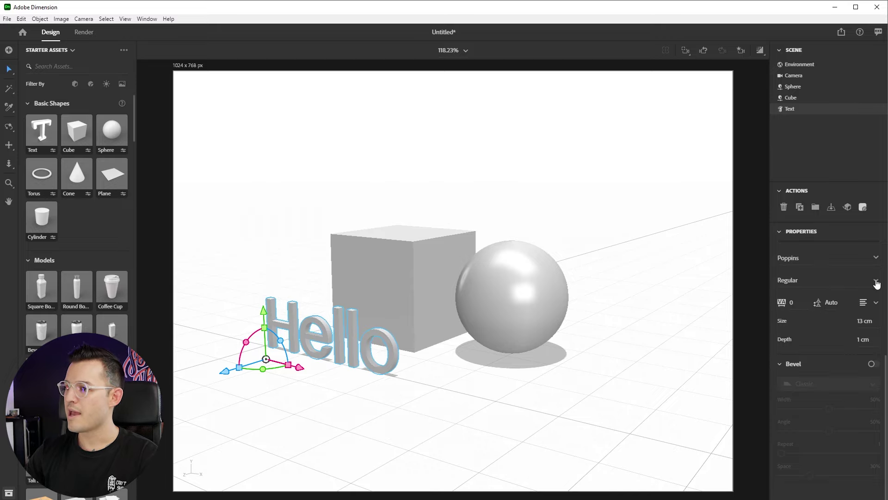
left_click(877, 284)
left_click(810, 301)
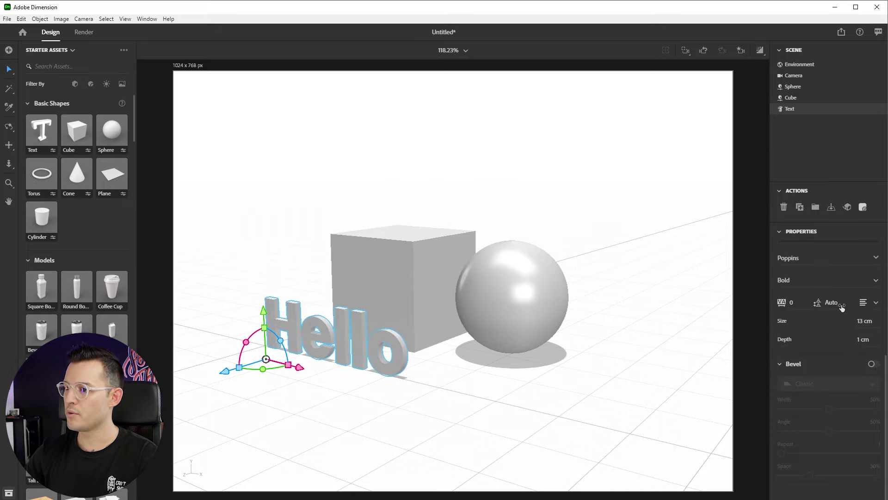
mouse_move(863, 341)
left_mouse_down()
mouse_move(880, 341)
mouse_move(863, 341)
left_mouse_up()
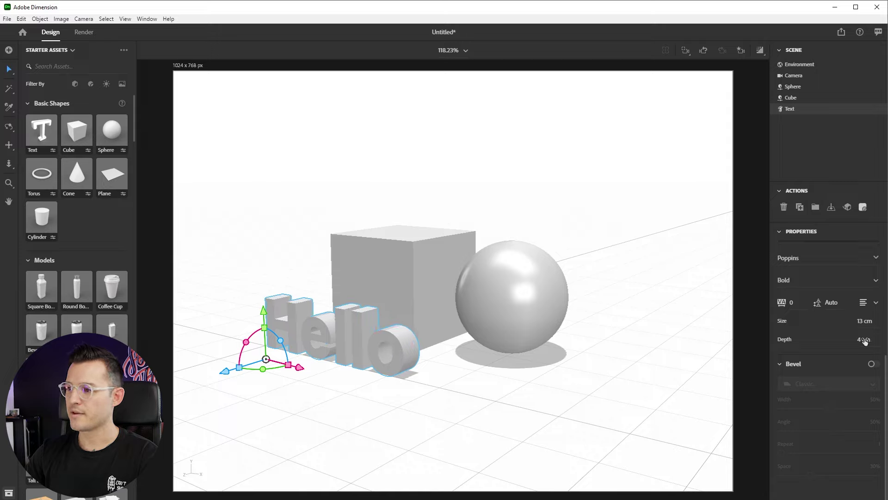
left_click(864, 341)
type("2")
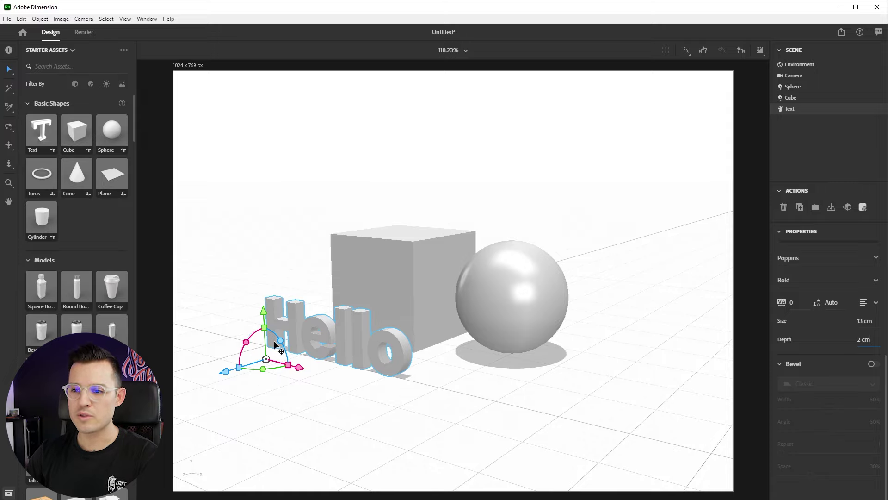
Step: Shift the Hello text slightly along X and try the rotation rings, leaving it upright
left_click_drag(300, 367, 311, 394)
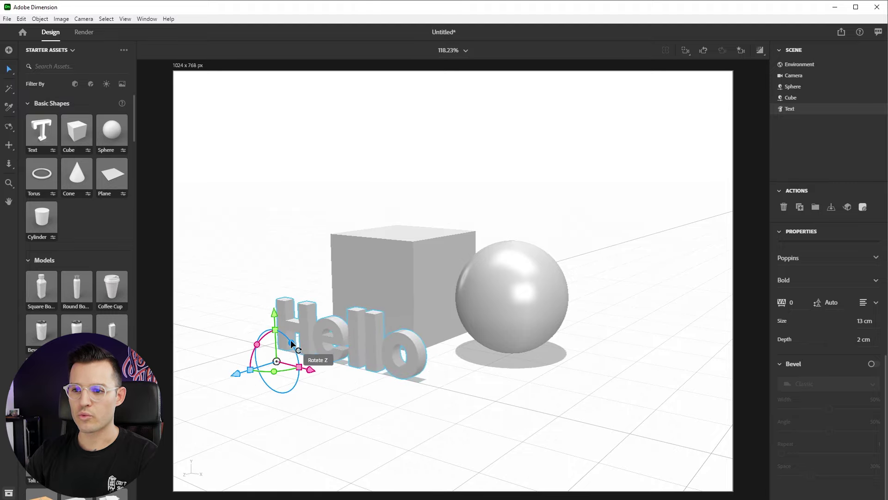
mouse_move(290, 341)
left_mouse_down()
mouse_move(303, 357)
mouse_move(299, 347)
left_mouse_up()
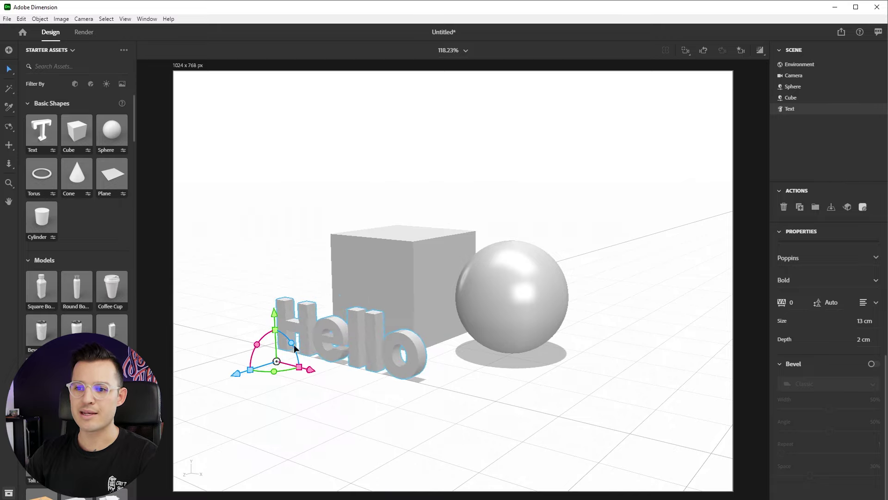
mouse_move(260, 364)
left_mouse_down()
mouse_move(280, 340)
mouse_move(264, 354)
left_mouse_up()
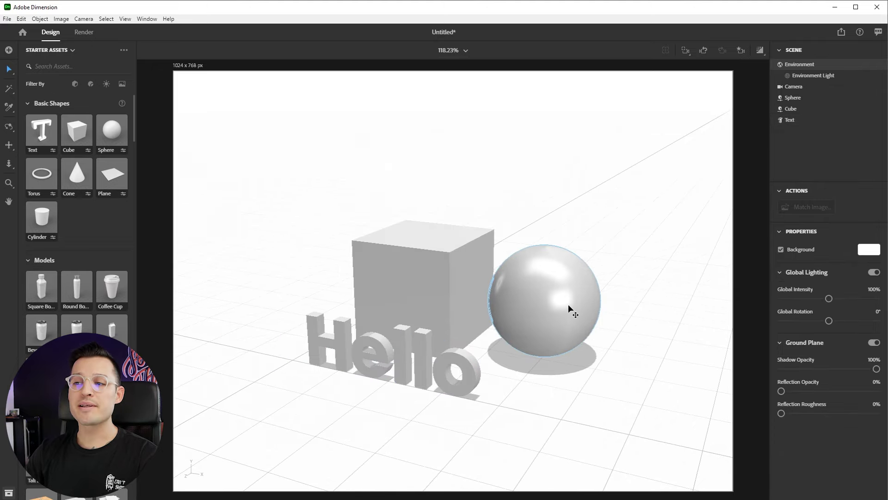
Step: Scale the sphere uniformly to 0.7 (14 cm) and move it right beside the cube
left_click(570, 309)
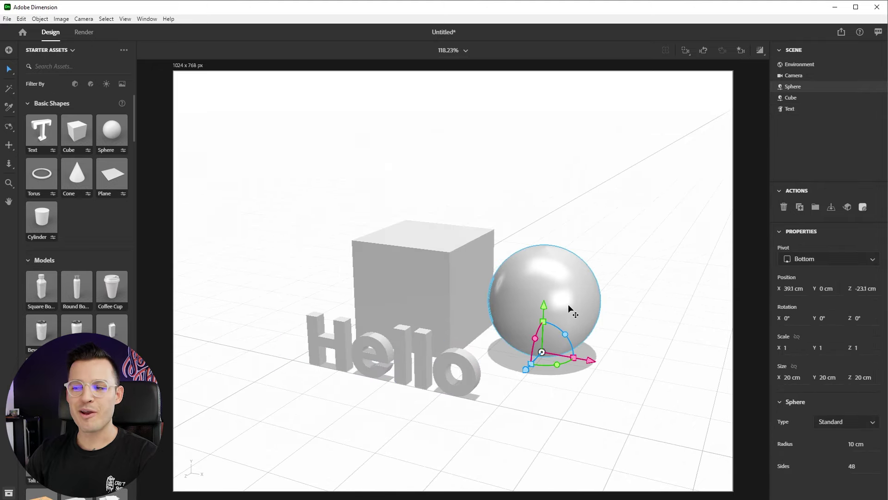
left_click(796, 337)
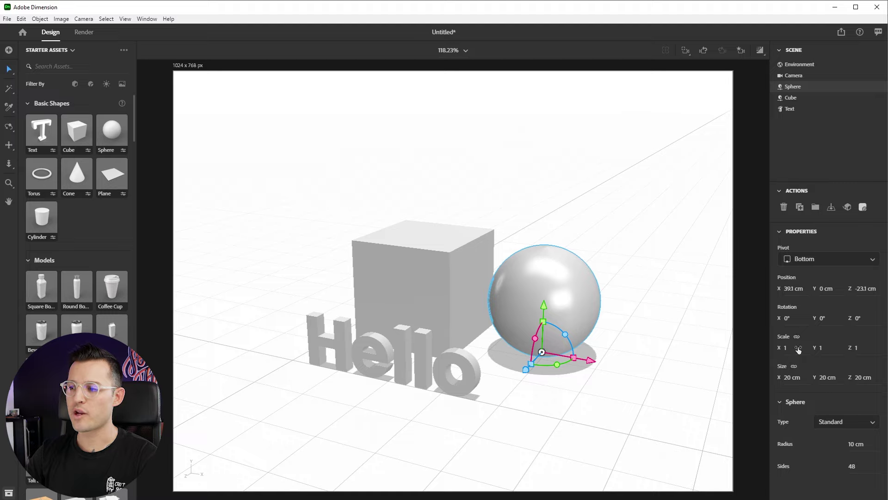
left_click_drag(788, 349, 771, 348)
left_click_drag(568, 317, 533, 332)
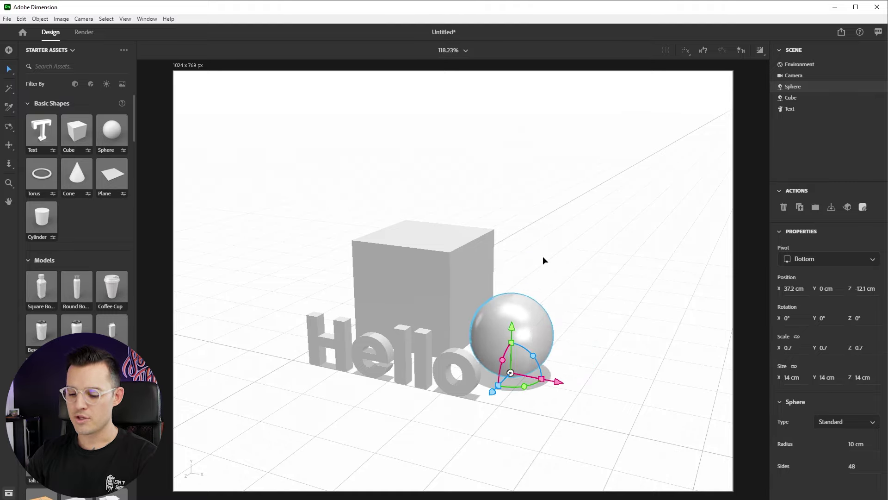
key("1")
left_click_drag(540, 251, 520, 224)
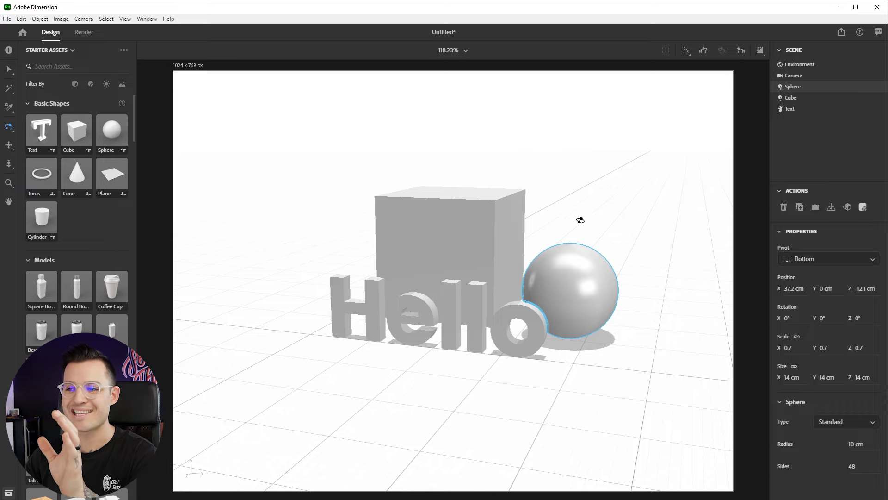
left_click_drag(579, 218, 561, 227)
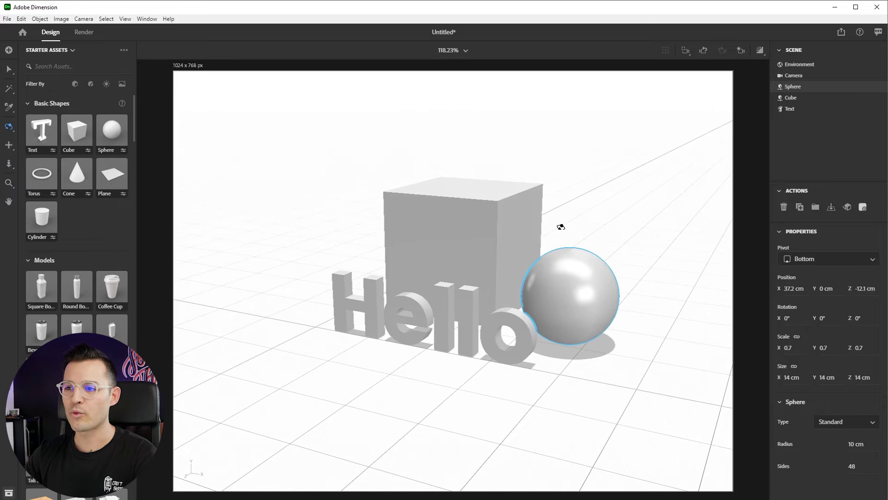
Step: Save the current camera as bookmark View 1, move the camera away, then restore View 1
left_click(741, 52)
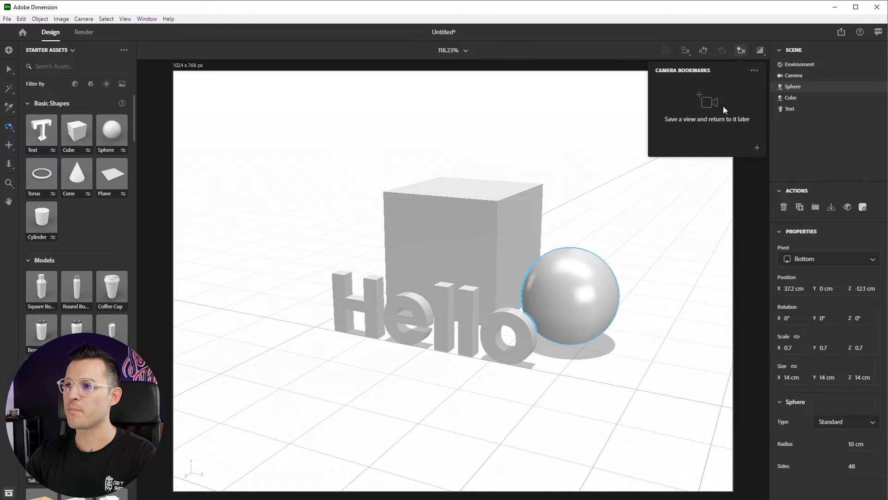
left_click(757, 148)
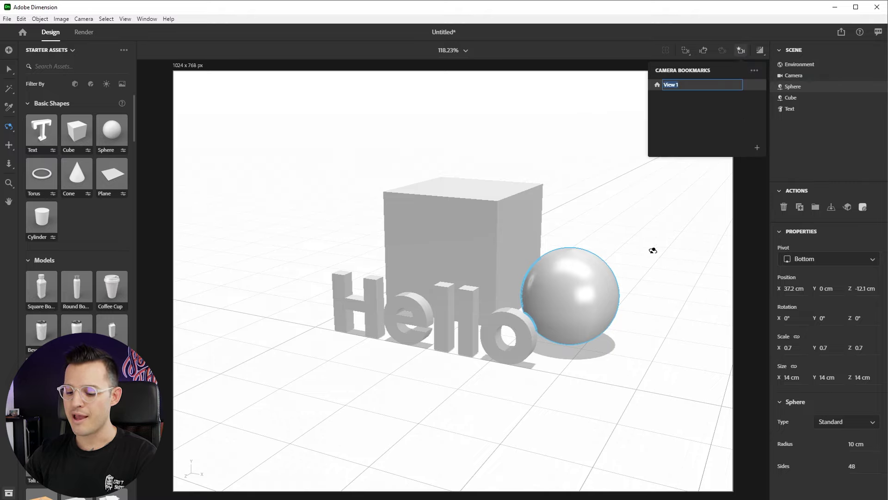
left_click_drag(652, 251, 520, 242)
key("3")
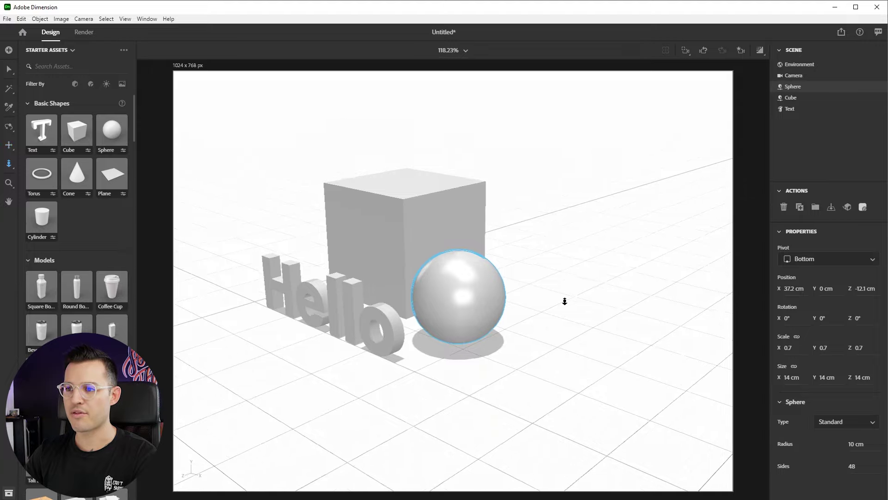
left_click_drag(565, 301, 644, 142)
left_click(740, 51)
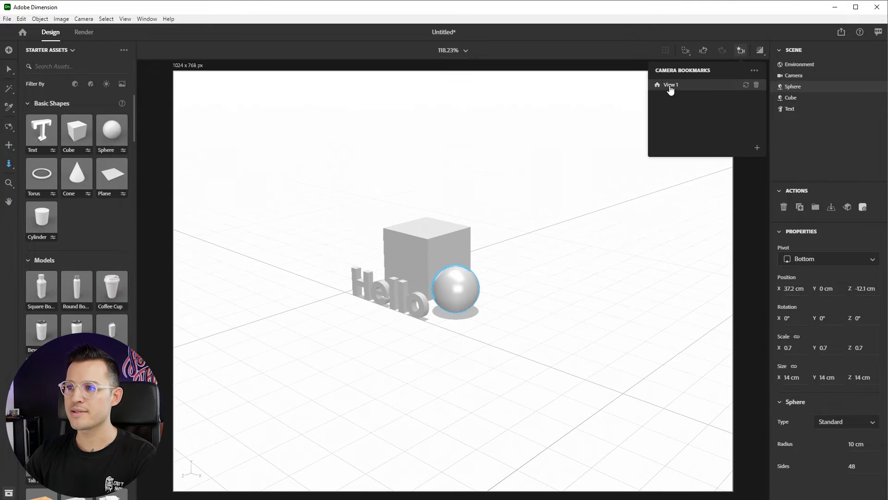
left_click(671, 86)
Step: Return to the Select tool, deselect the sphere and filter starter assets to Materials
left_click(8, 69)
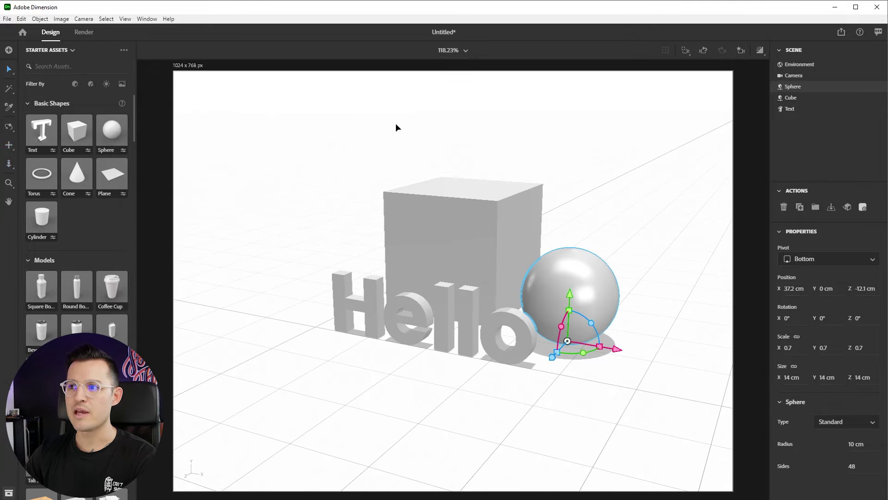
left_click(742, 225)
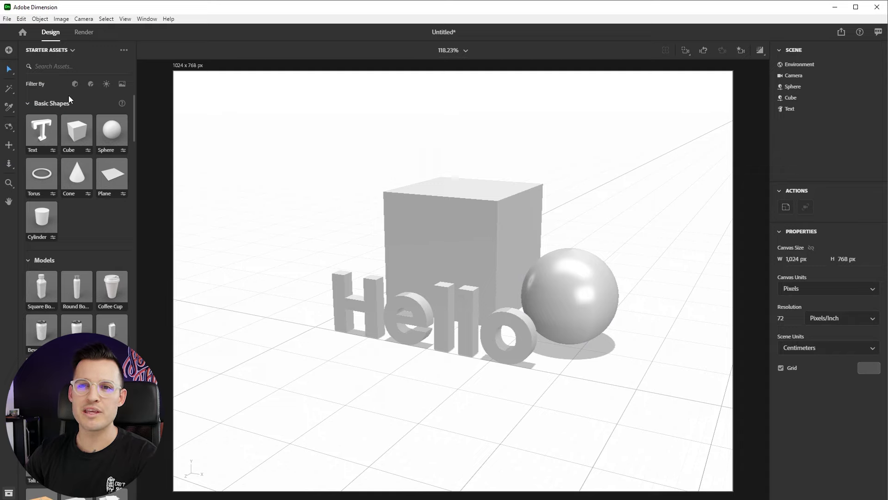
left_click(91, 86)
Step: Apply Metal to the cube, Walnut Wood to the sphere and a mottled green material to Hello
left_click(465, 223)
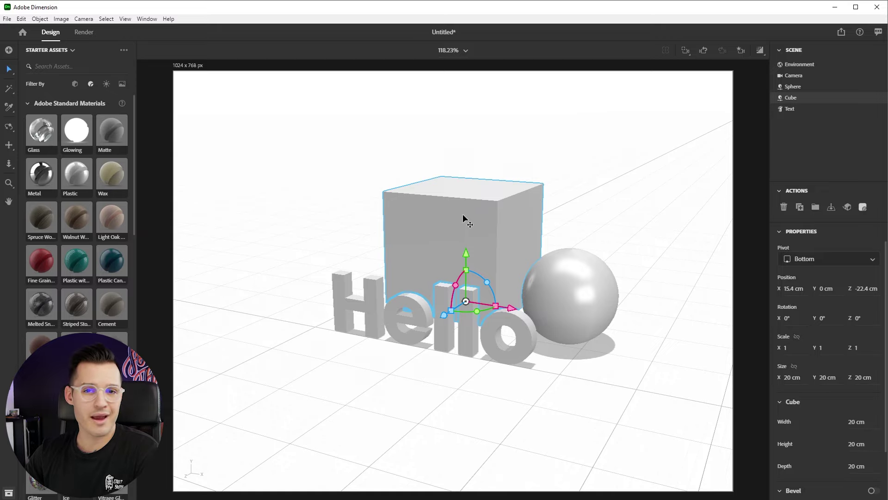
left_click(43, 174)
left_click(570, 287)
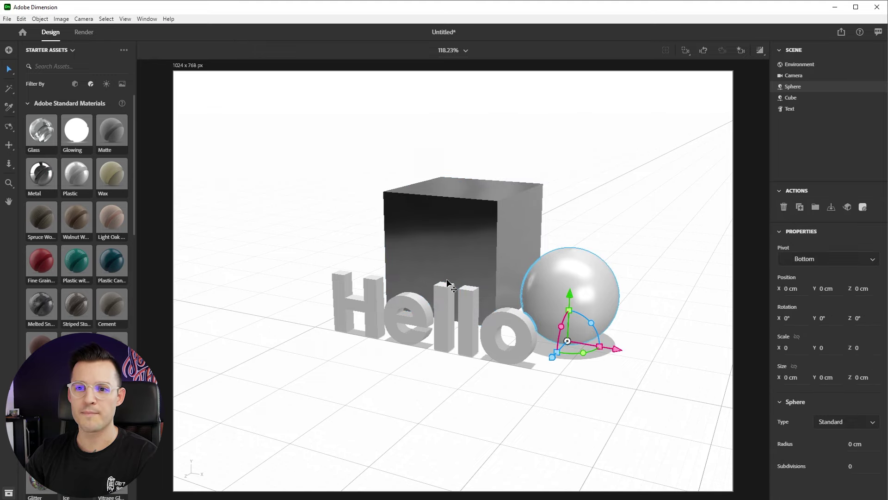
left_click(78, 215)
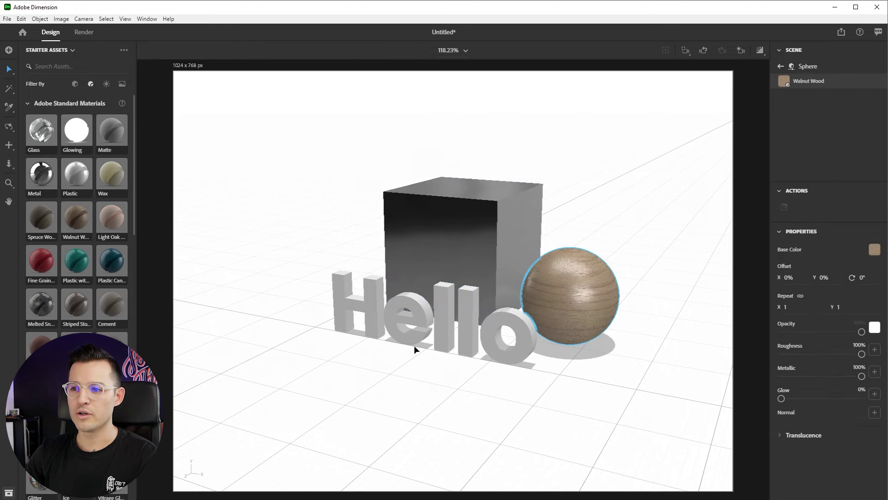
left_click(420, 321)
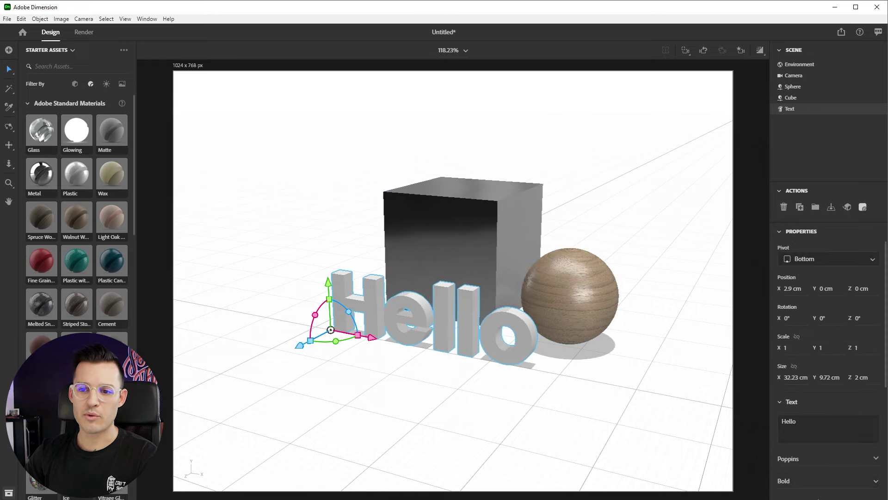
left_click(103, 350)
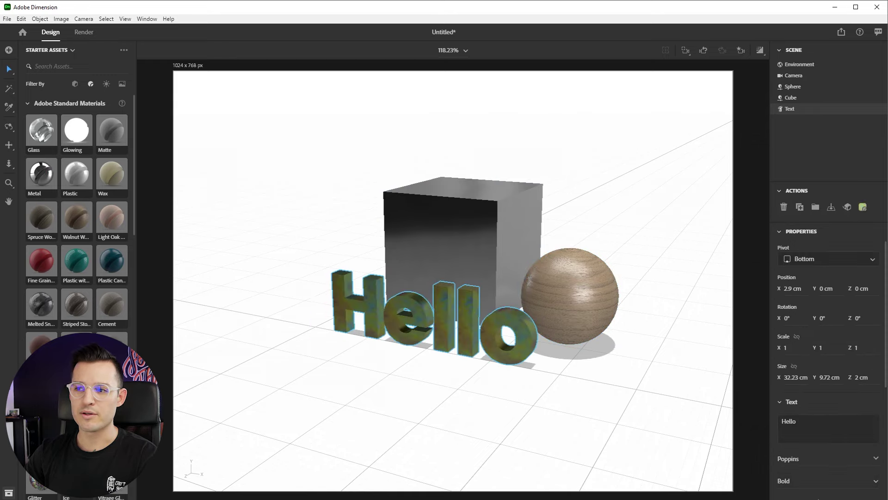
left_click(534, 422)
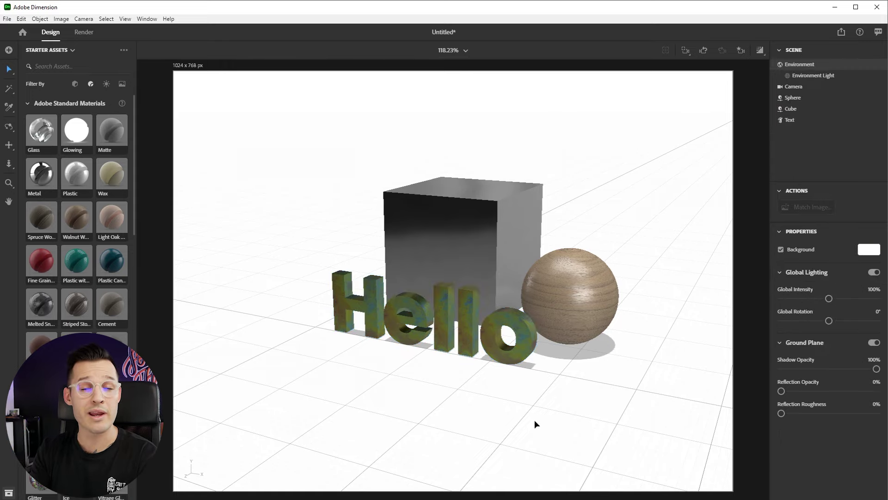
Step: Turn on the live render preview, then switch to the Render workspace
left_click(760, 51)
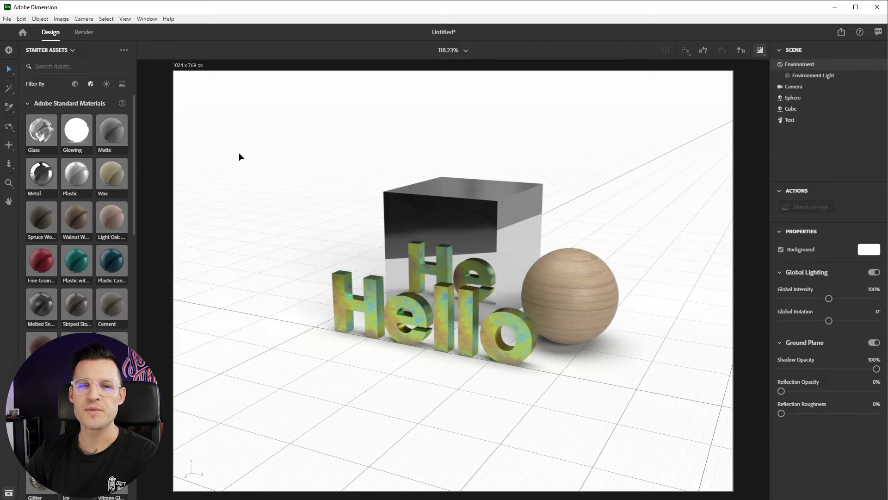
left_click(89, 36)
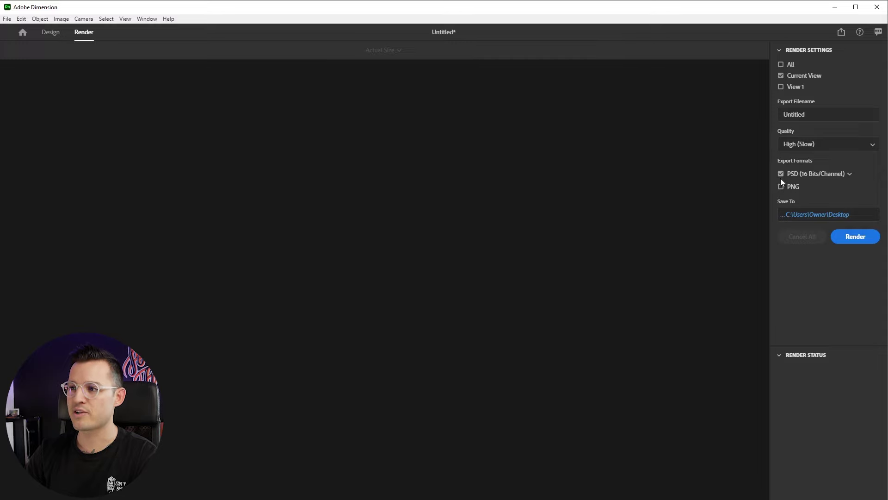
Step: Render the current view to PSD at Medium quality
left_click(813, 145)
left_click(807, 175)
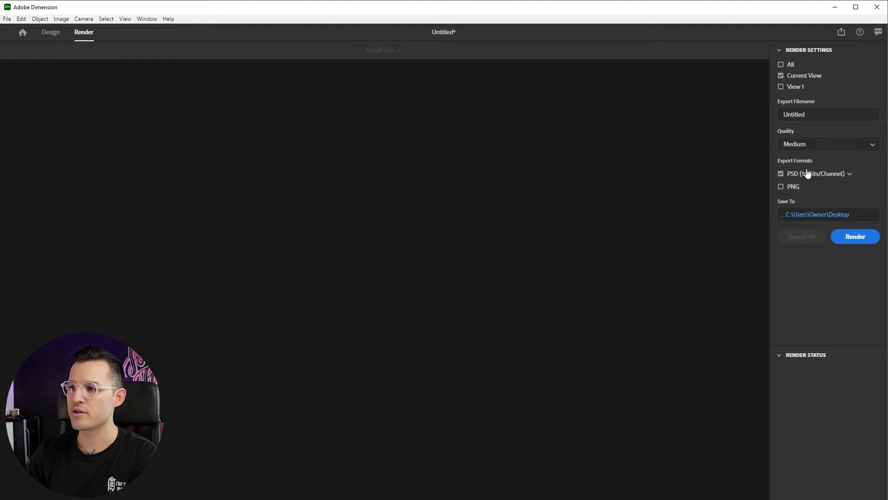
left_click(856, 237)
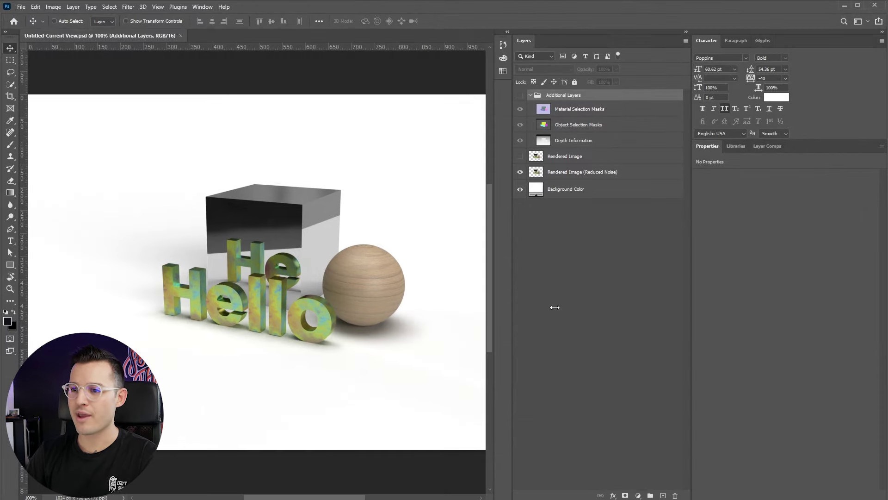
left_click(521, 189)
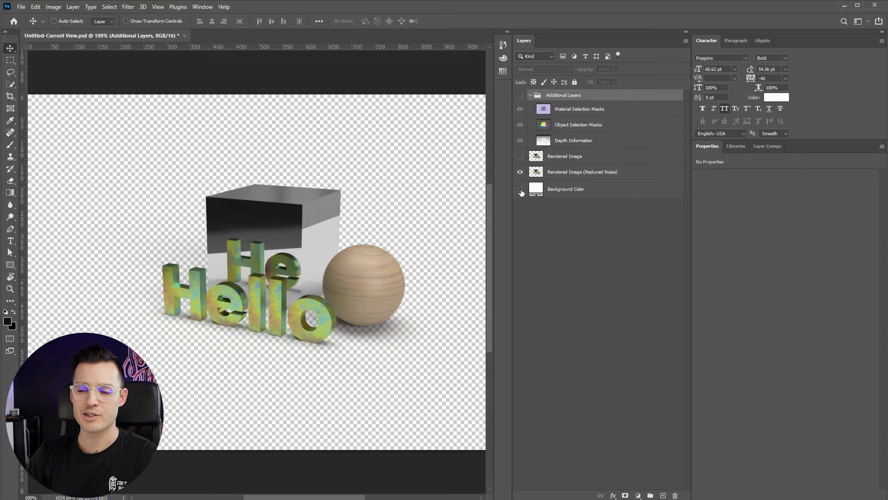
left_click(521, 190)
left_click(520, 171)
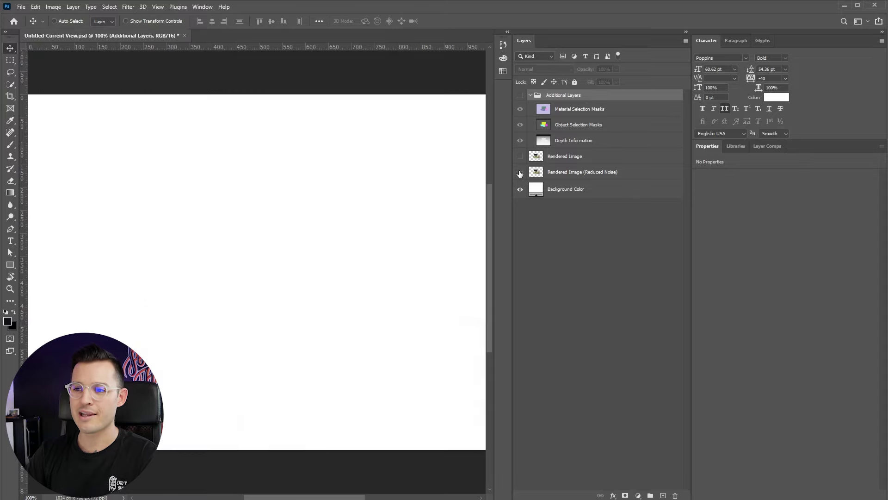
left_click(520, 172)
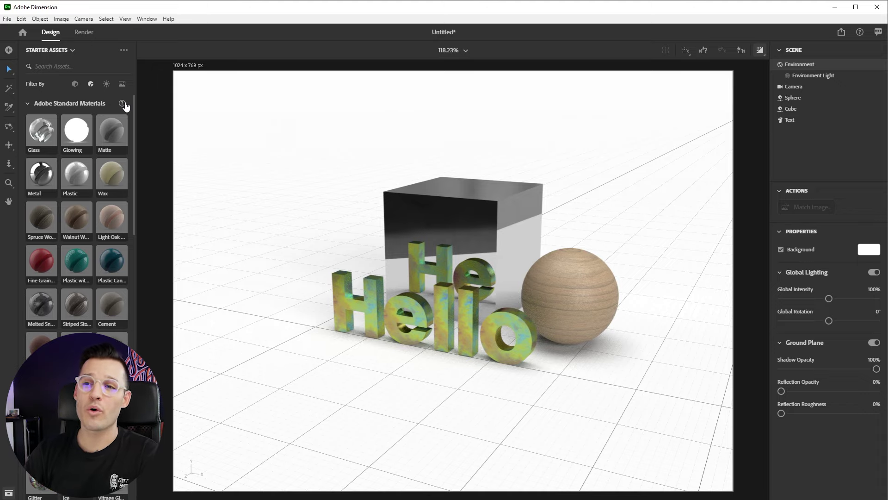
Step: Save the scene to the Desktop as 'hello'
key("ctrl+s")
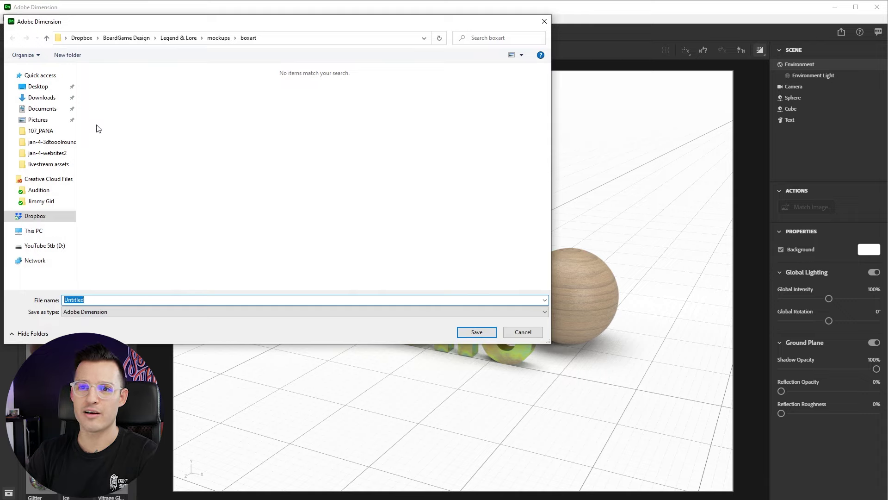
left_click(37, 86)
double_click(207, 301)
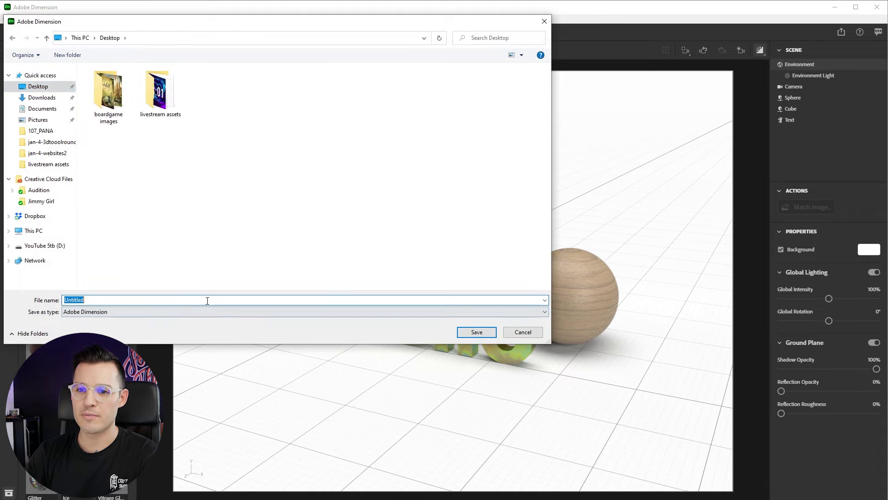
type("hello")
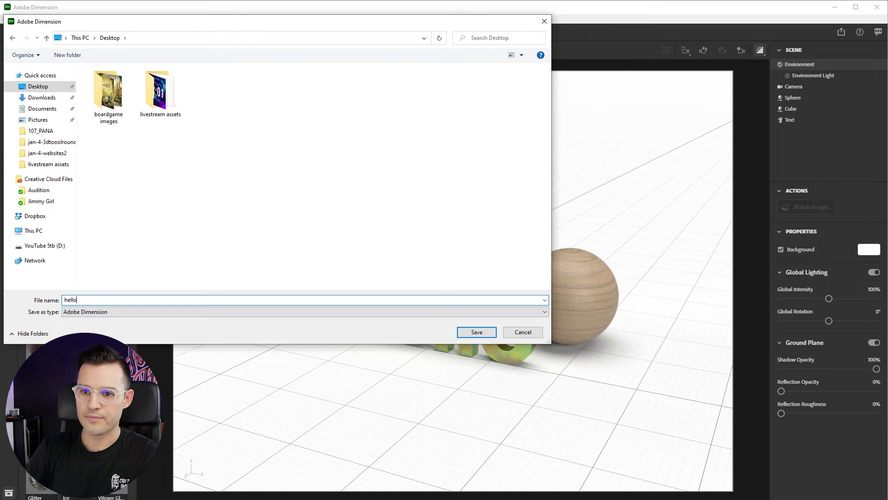
left_click(476, 331)
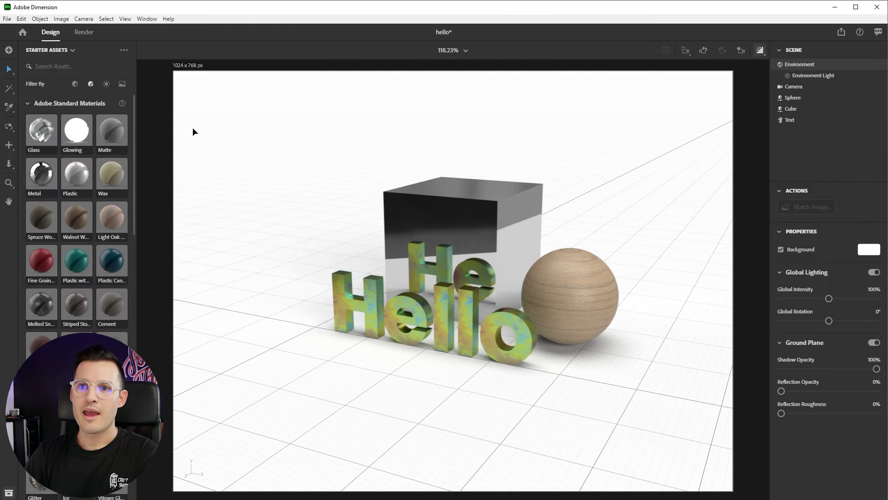
Step: Close the hello document and start a new empty scene
left_click(8, 19)
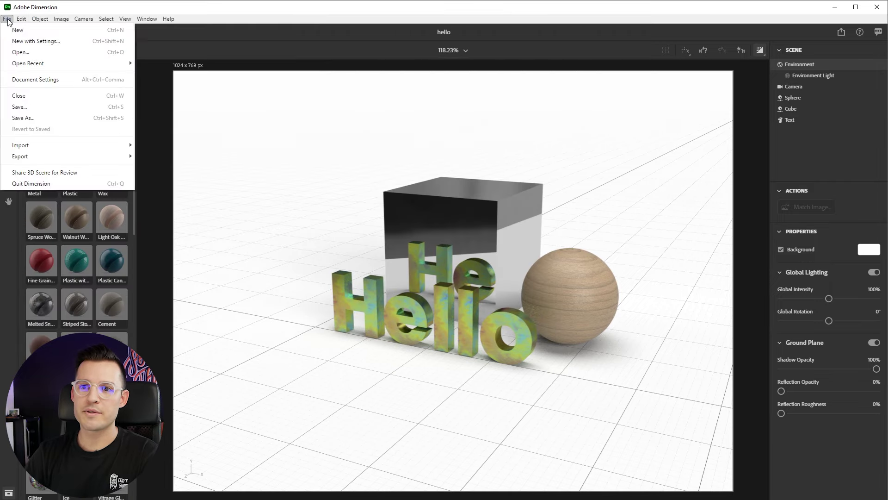
left_click(48, 96)
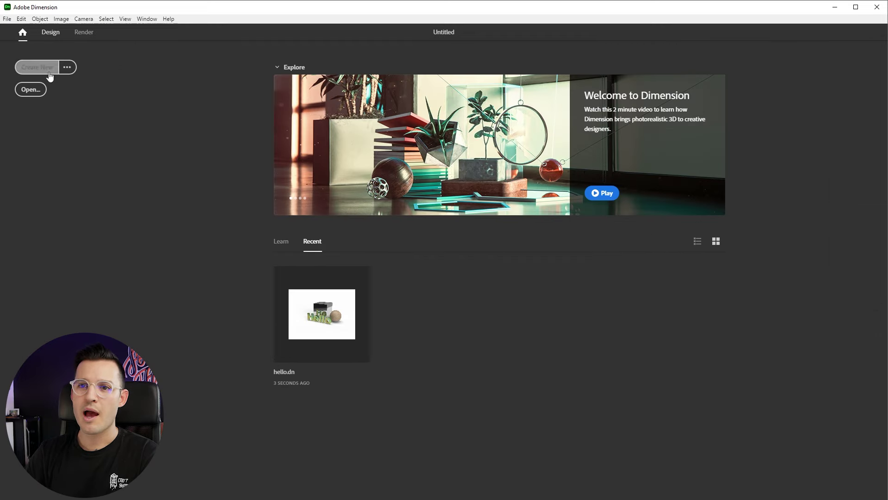
left_click(50, 72)
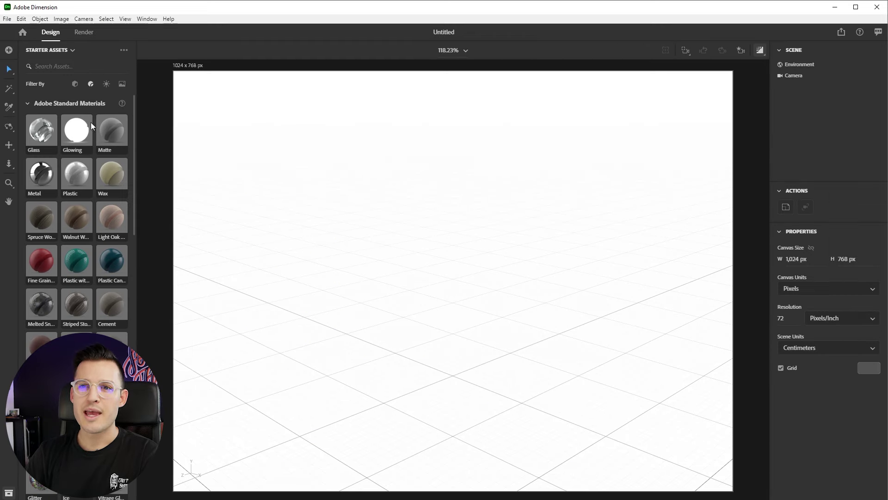
Step: Place a Beverage Can model and scale it uniformly to 1.6
left_click_drag(77, 289, 459, 359)
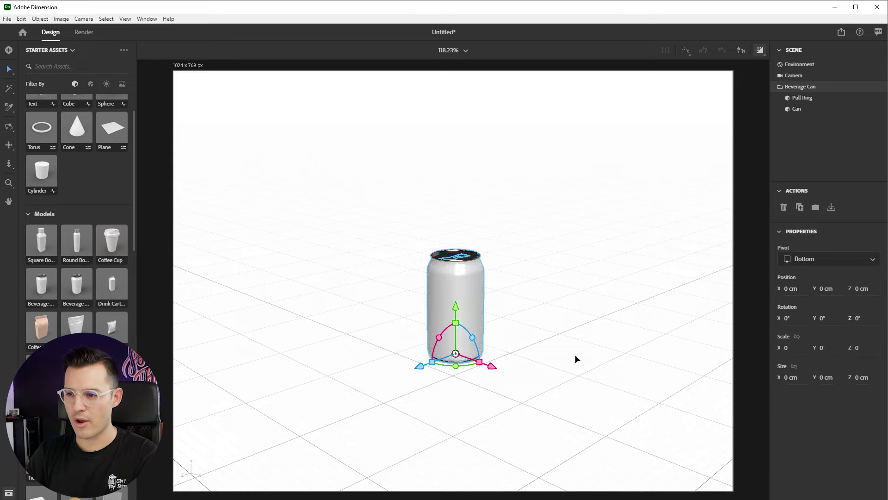
left_click(797, 337)
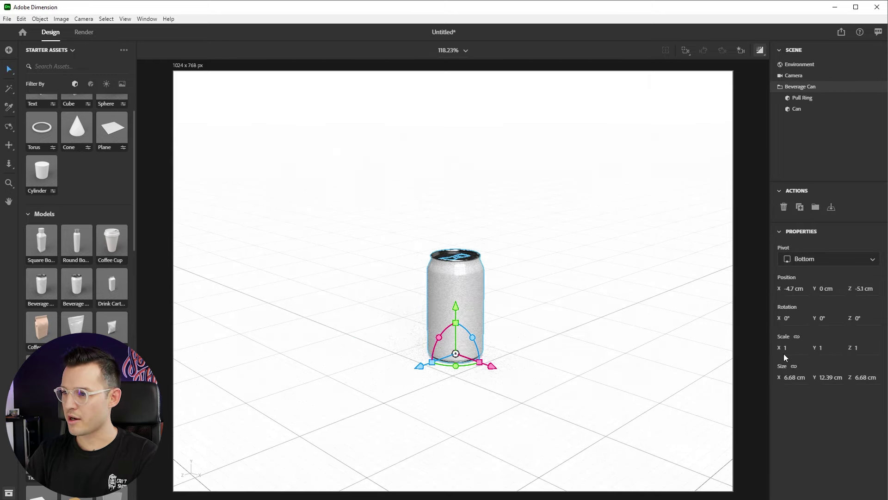
left_click(786, 347)
type("0.4")
key("Return")
left_click(788, 348)
type("1.6")
key("Return")
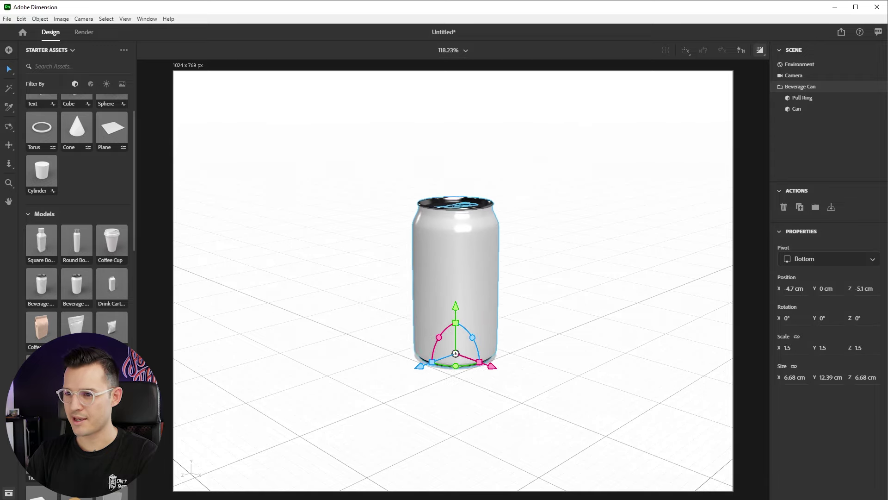
Step: Move the can forward toward the camera and turn off the render preview
left_click_drag(455, 239, 456, 249)
left_click(760, 50)
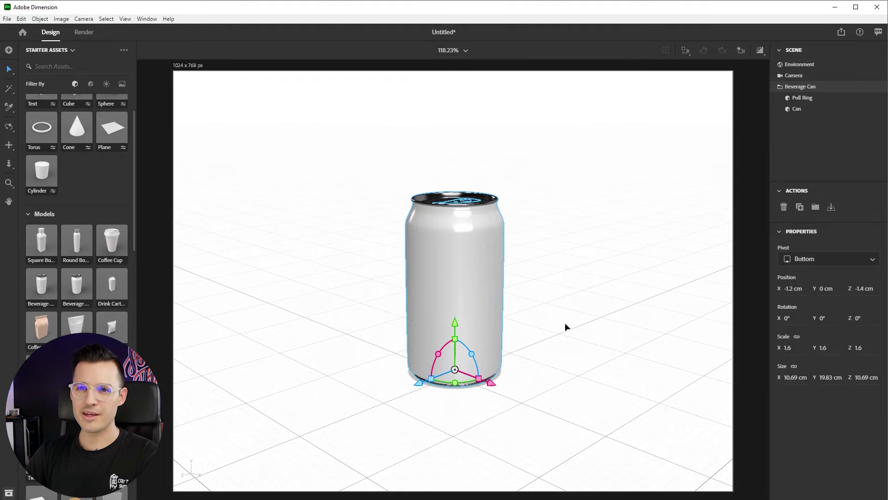
left_click(9, 52)
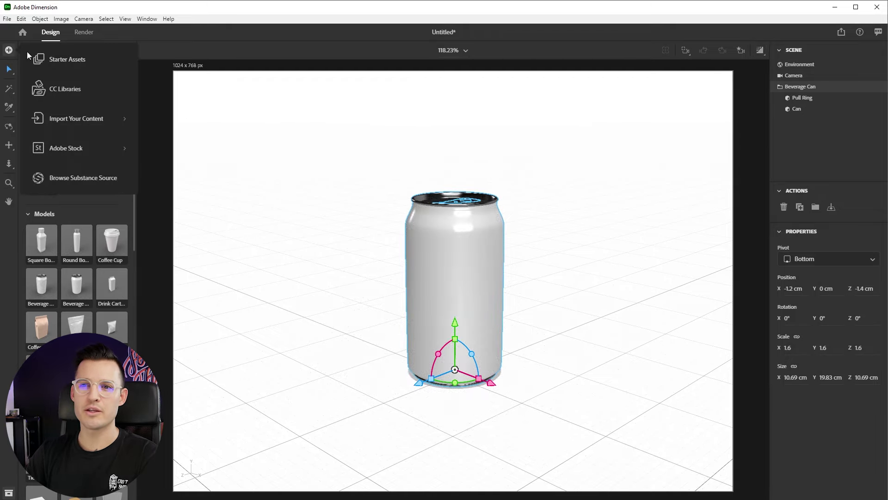
Step: Wrap the Artwork 2 Oak Aged Beer label onto the can, lowered and scaled to 9.9%
left_click(74, 95)
left_click(46, 121)
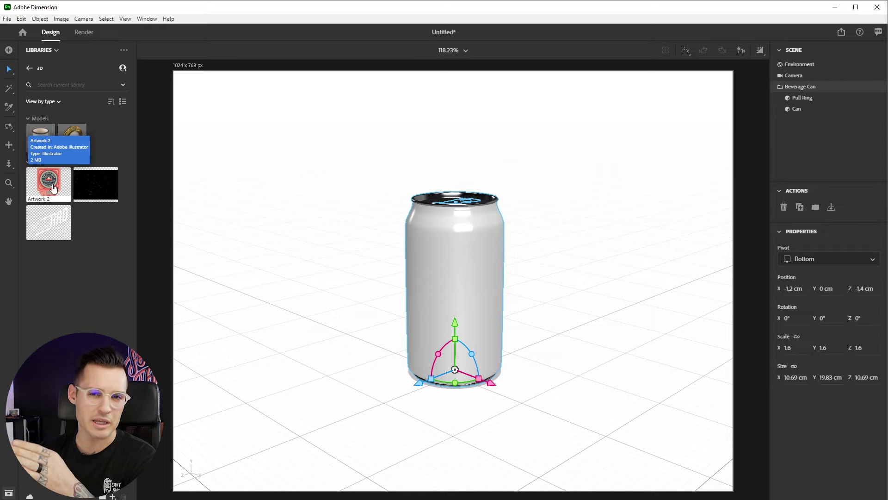
left_click_drag(53, 188, 459, 287)
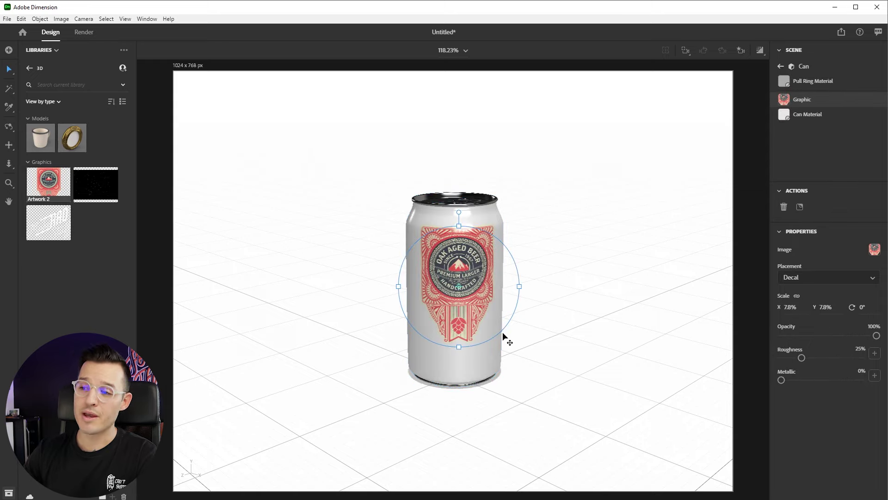
mouse_move(472, 256)
left_mouse_down()
mouse_move(469, 270)
mouse_move(451, 259)
mouse_move(437, 273)
mouse_move(460, 241)
mouse_move(467, 284)
mouse_move(470, 267)
left_mouse_up()
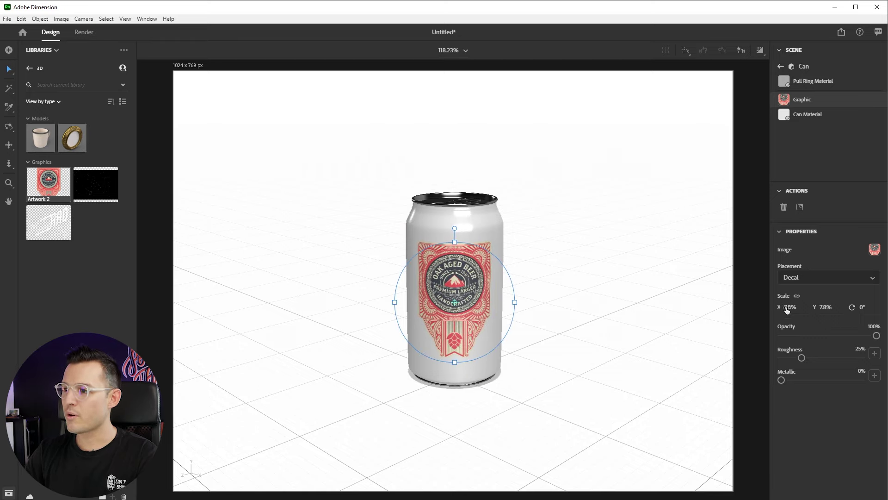
left_click_drag(786, 309, 805, 309)
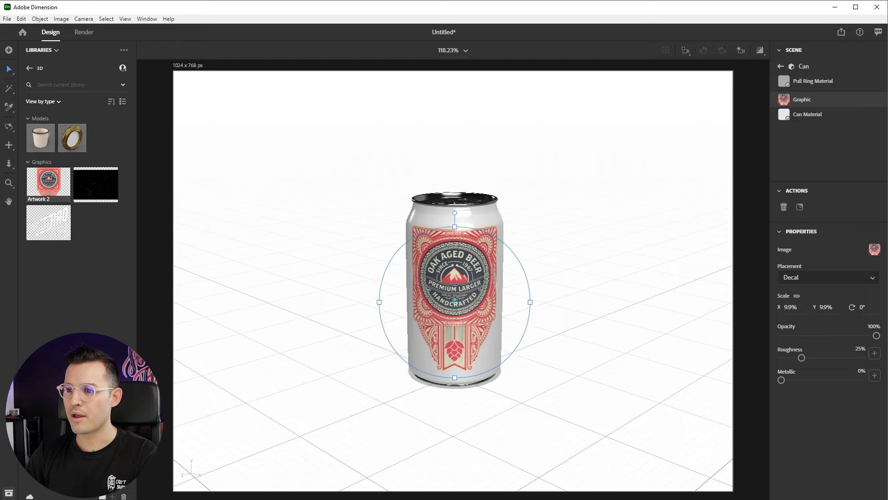
left_click_drag(466, 292, 466, 295)
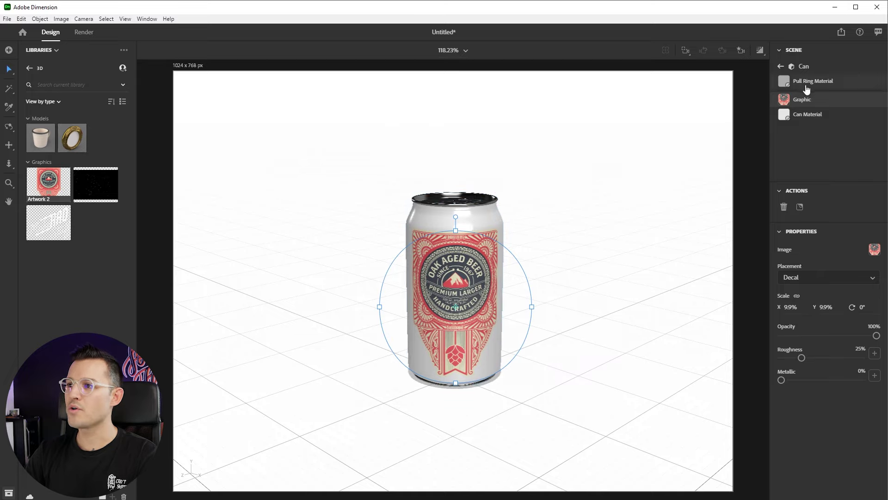
Step: Select the can body and open its Can Material for editing
left_click(781, 67)
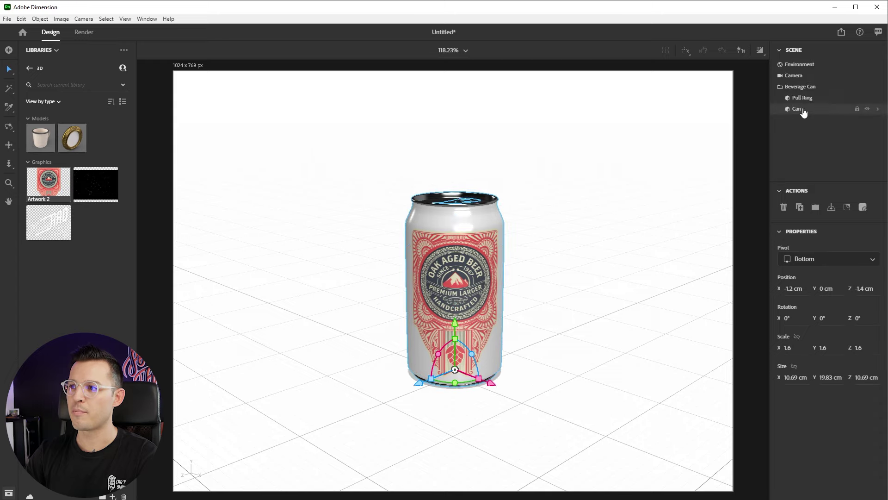
left_click(797, 76)
left_click(802, 65)
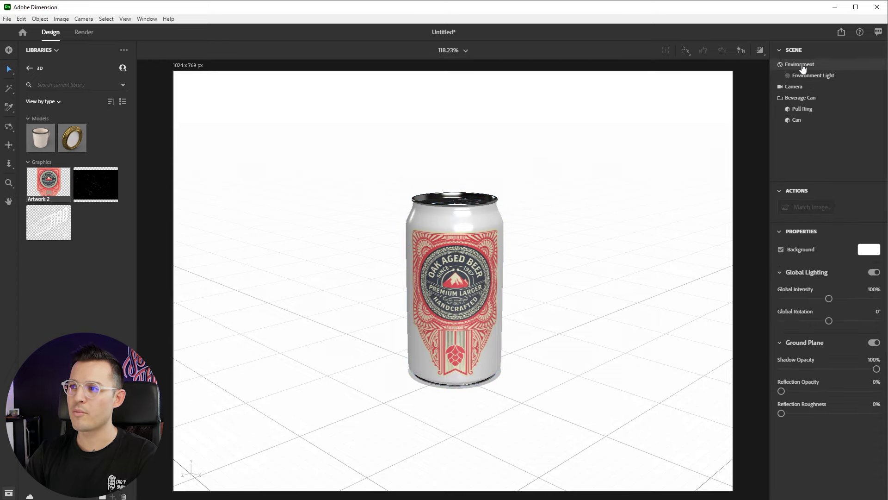
left_click(805, 125)
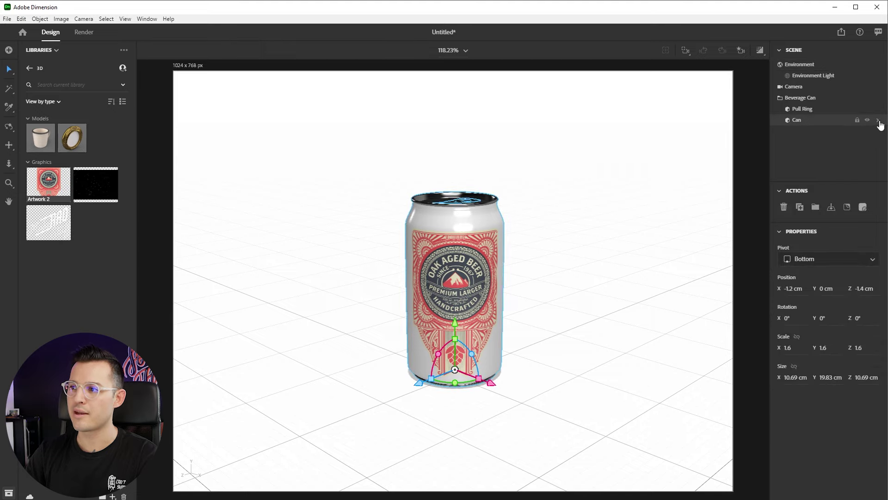
left_click(879, 121)
left_click(809, 116)
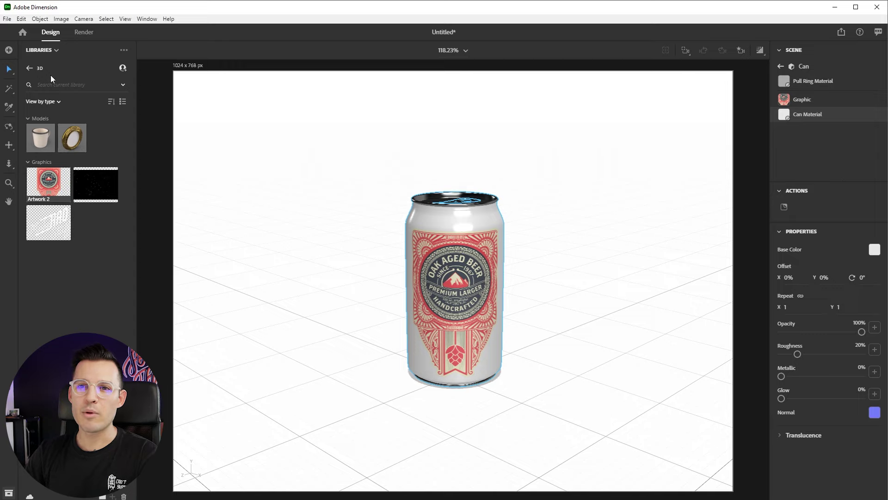
Step: Filter the Starter Assets to show only materials
left_click(11, 51)
left_click(76, 64)
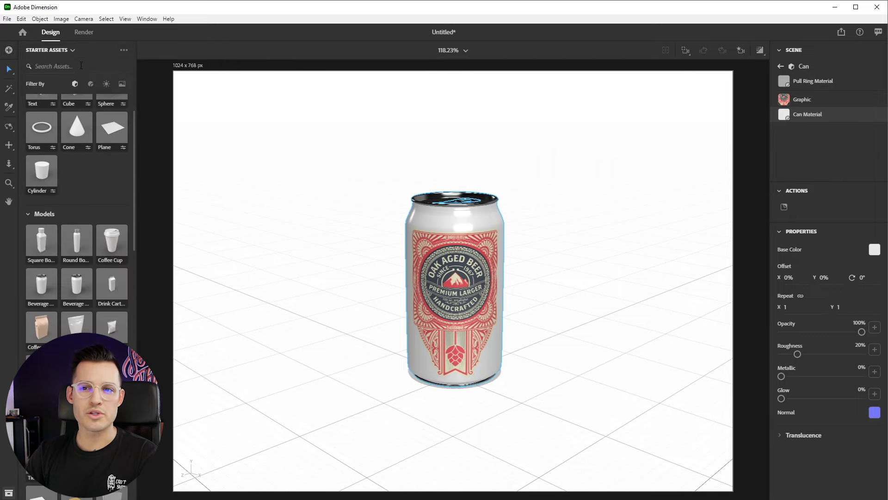
left_click(92, 85)
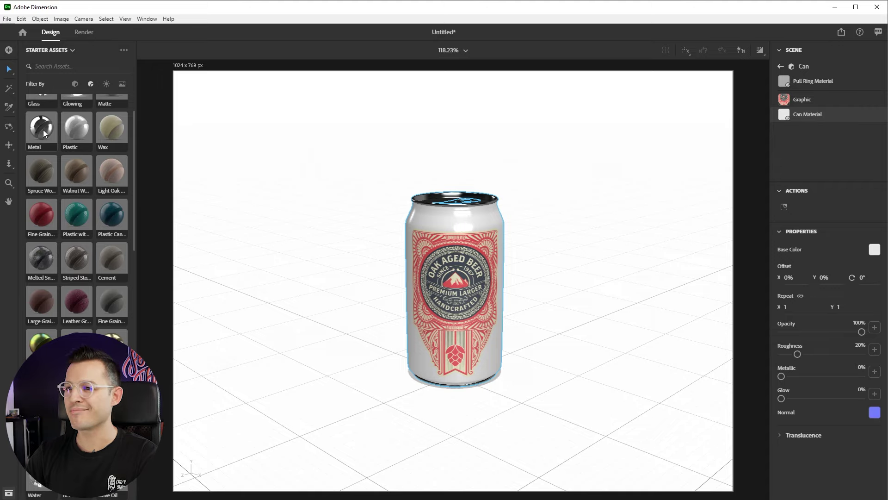
Step: Apply Metal to the can body and tint its base colour near-black (RGB 79 74 74)
left_click_drag(43, 130, 467, 225)
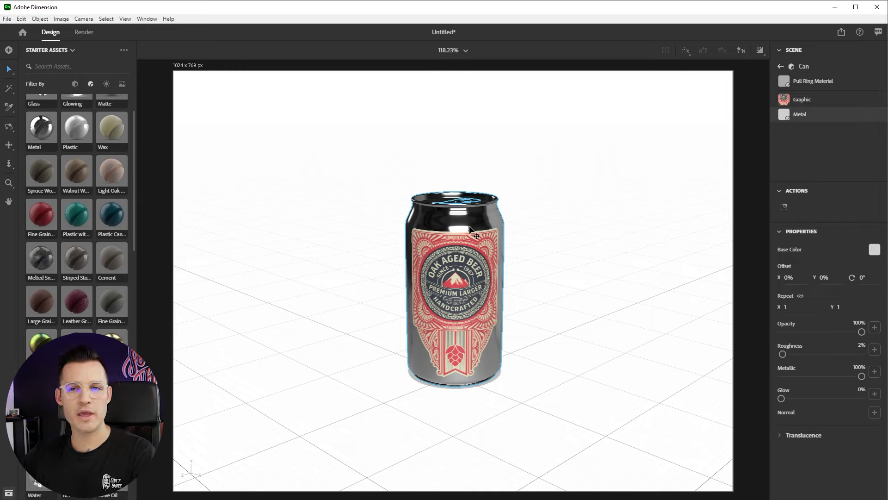
left_click(875, 250)
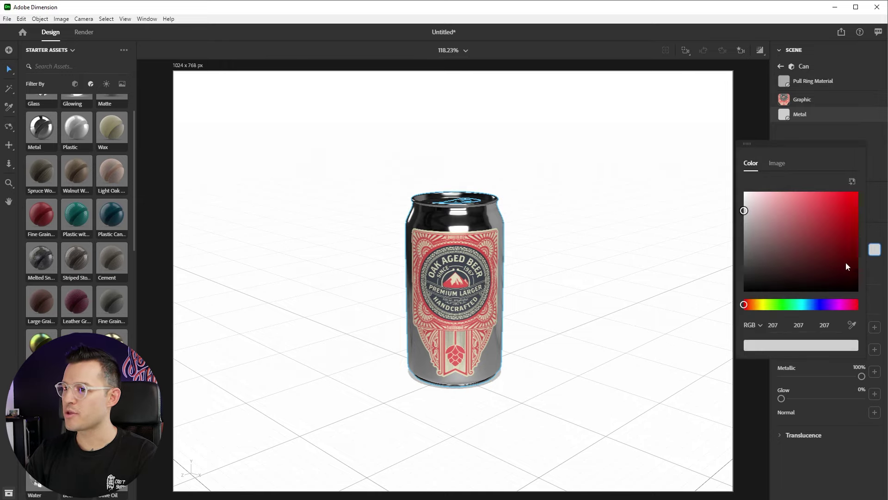
left_click(815, 305)
left_click_drag(836, 206, 808, 212)
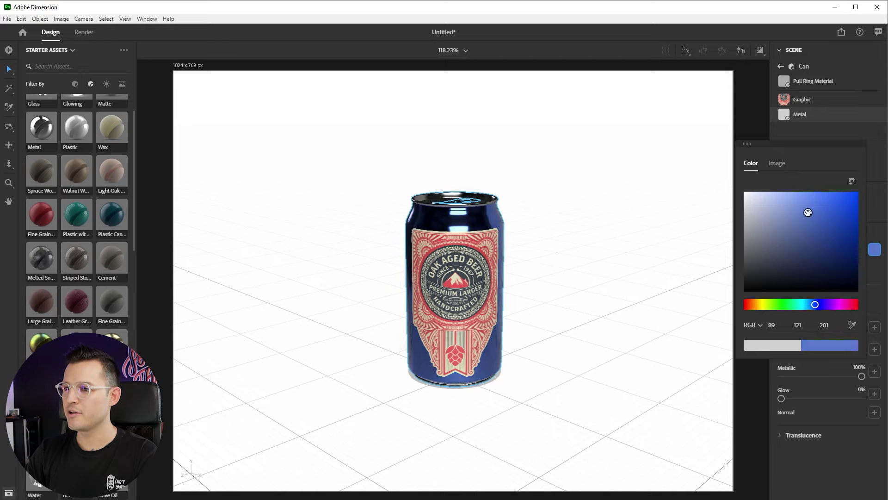
left_click_drag(807, 306, 855, 303)
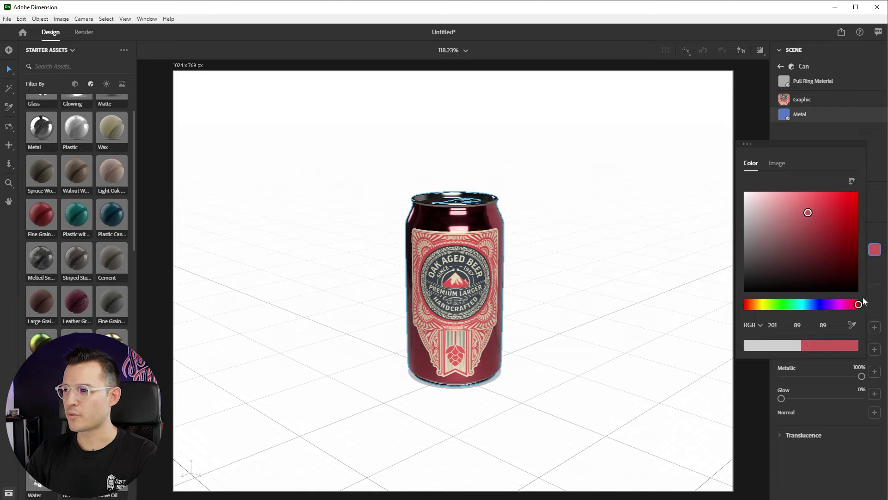
mouse_move(830, 216)
left_mouse_down()
mouse_move(852, 216)
mouse_move(819, 228)
mouse_move(819, 239)
mouse_move(789, 240)
mouse_move(799, 241)
mouse_move(748, 298)
mouse_move(764, 273)
mouse_move(756, 264)
mouse_move(749, 272)
mouse_move(752, 262)
left_mouse_up()
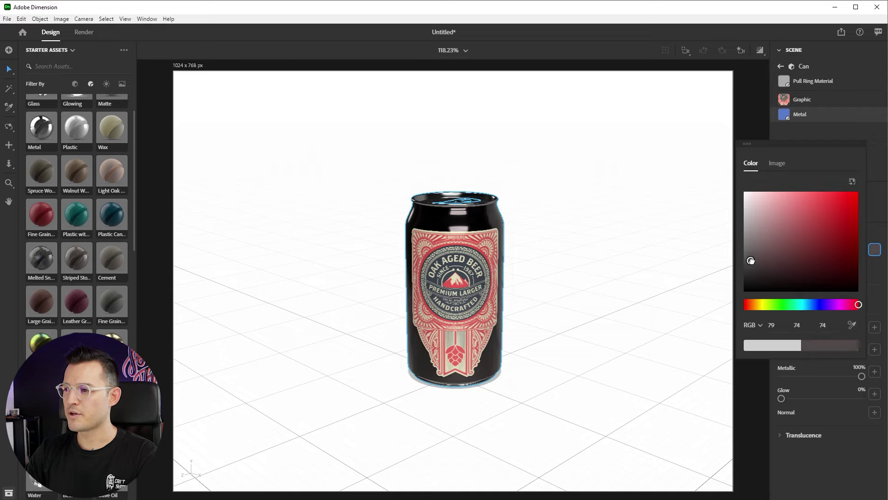
left_click(592, 280)
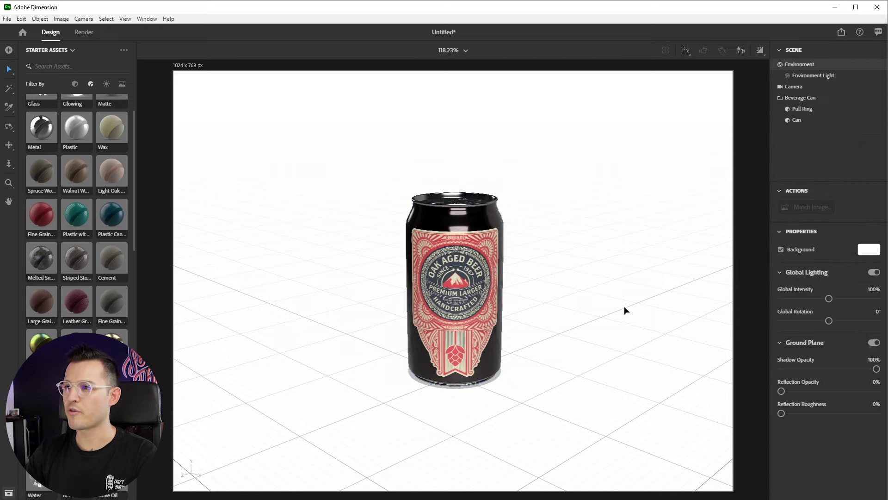
left_click(760, 50)
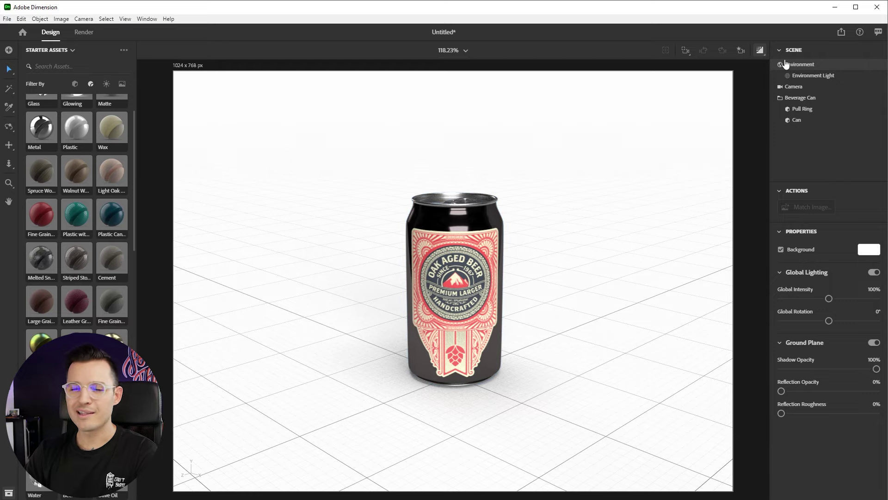
left_click(760, 50)
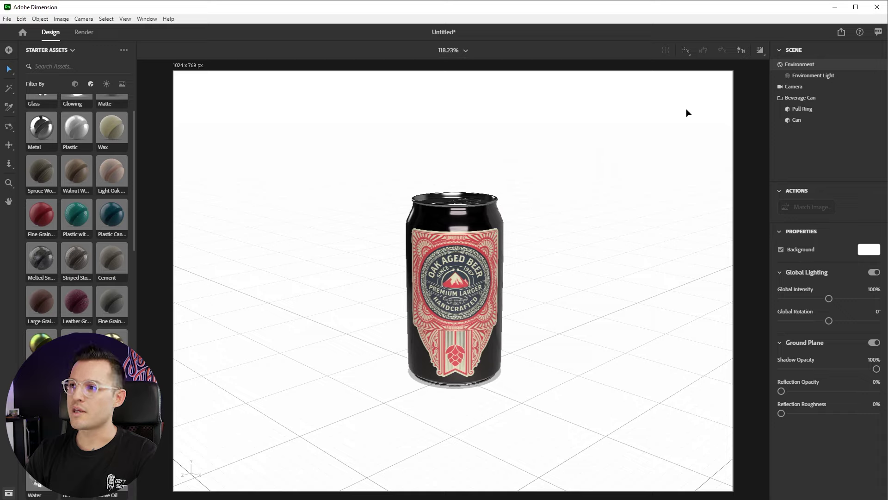
left_click(780, 98)
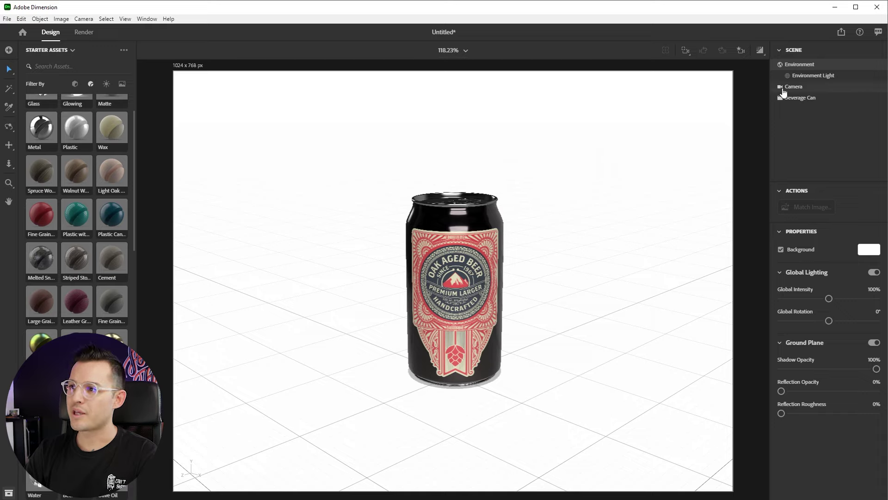
Step: Select the Environment Light and toggle its visibility off and on to compare
left_click(783, 87)
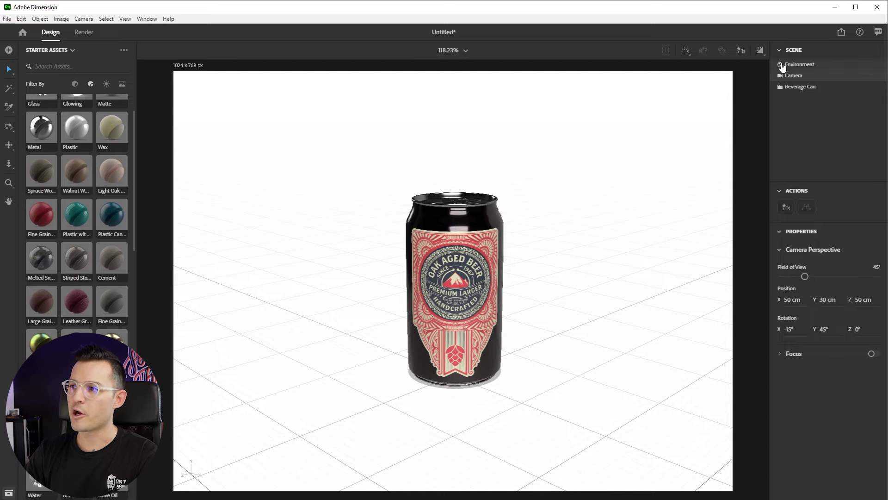
left_click(783, 65)
left_click(816, 78)
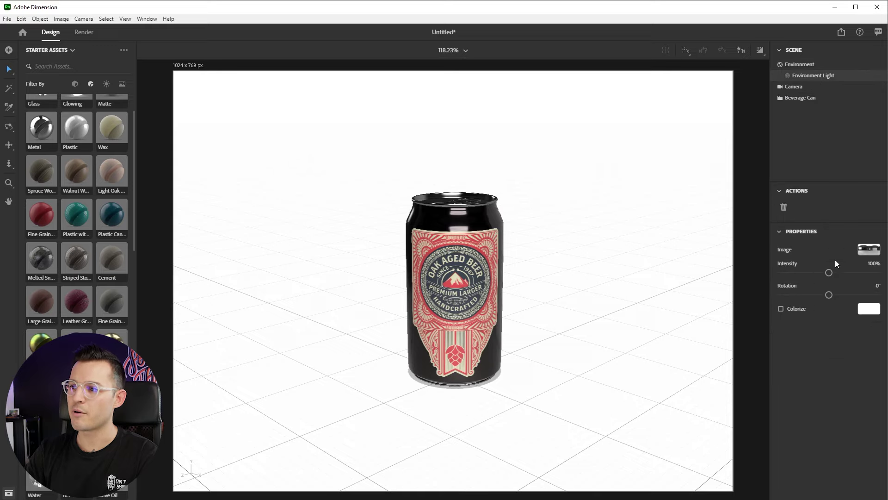
left_click(867, 76)
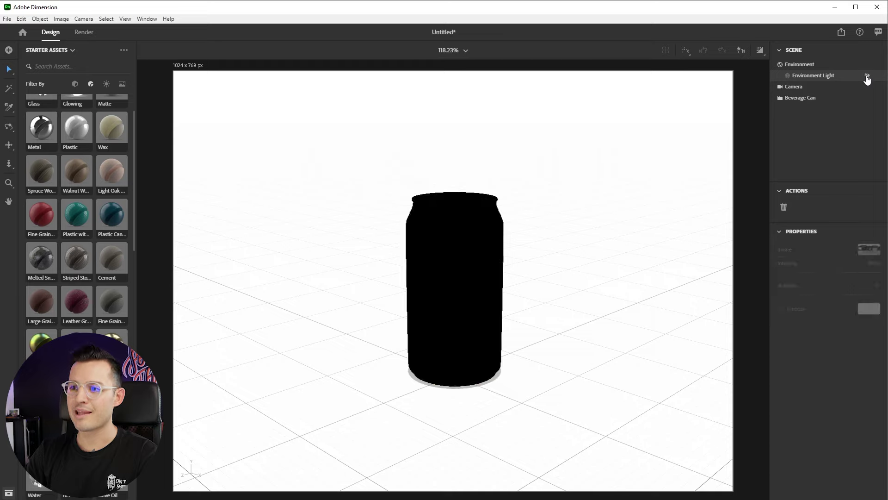
left_click(867, 77)
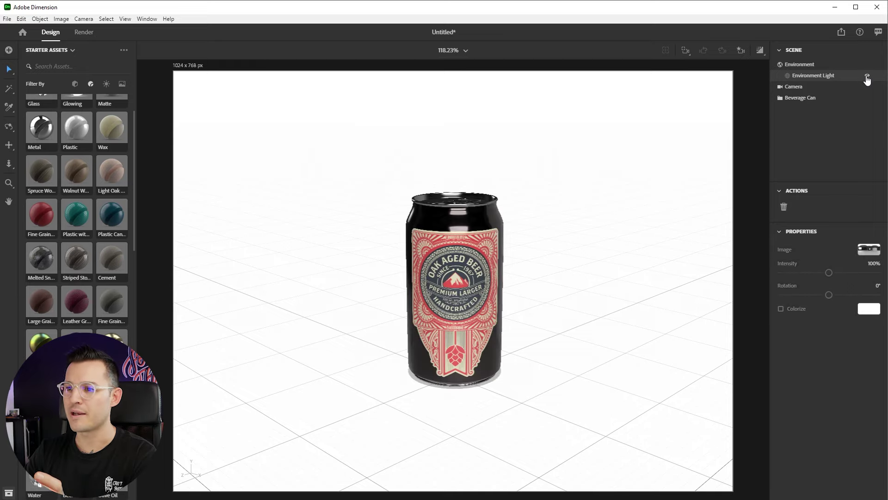
Step: Dolly the camera in on the can and back out, then filter starter assets to lights
key("3")
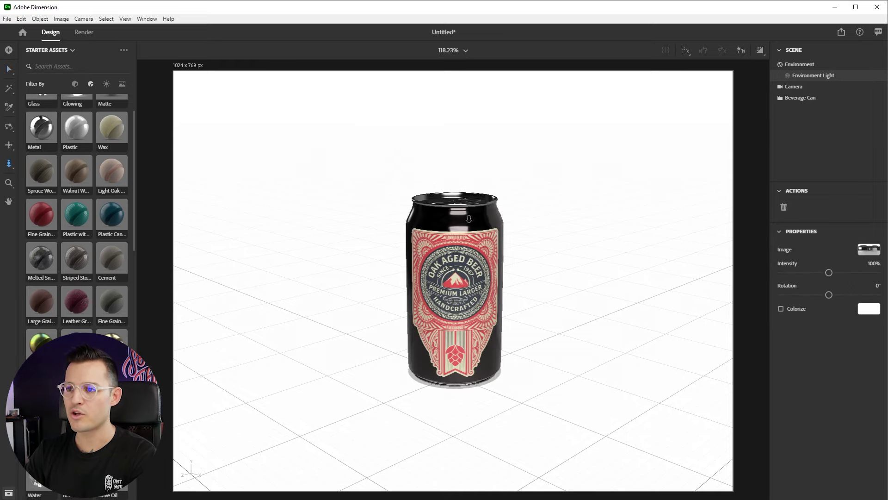
left_click_drag(469, 219, 475, 156)
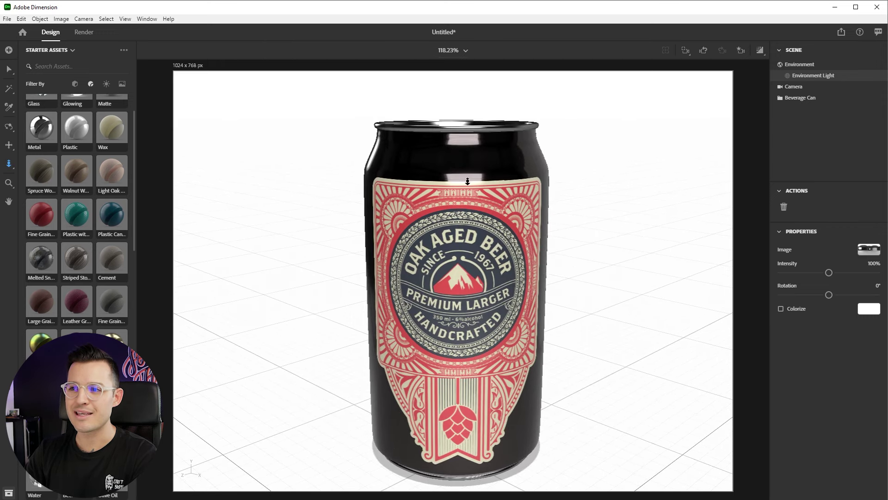
left_click_drag(471, 152, 484, 204)
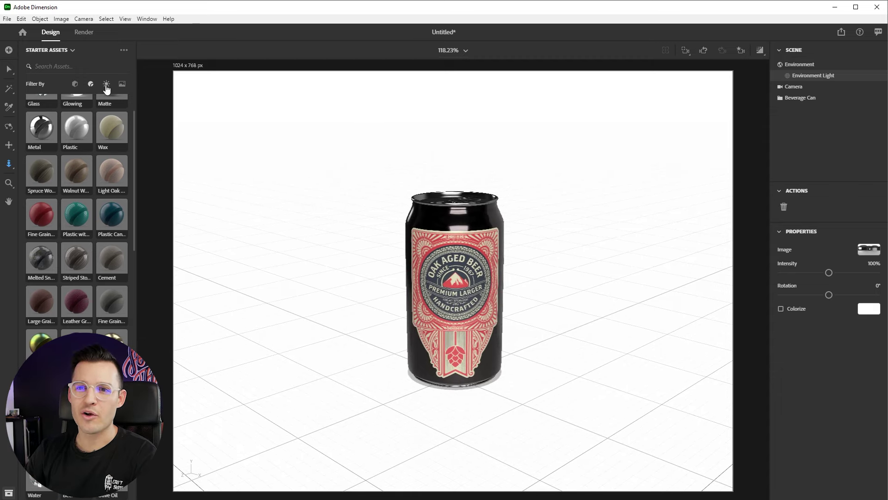
left_click(107, 86)
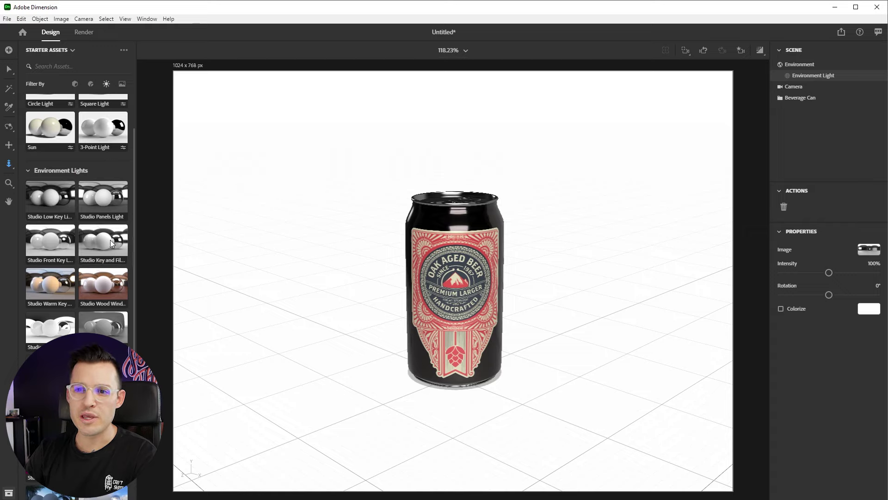
Step: Try the 3-Point Light setup, undo it, and add a Sun light instead
scroll(101, 202, "up", 1)
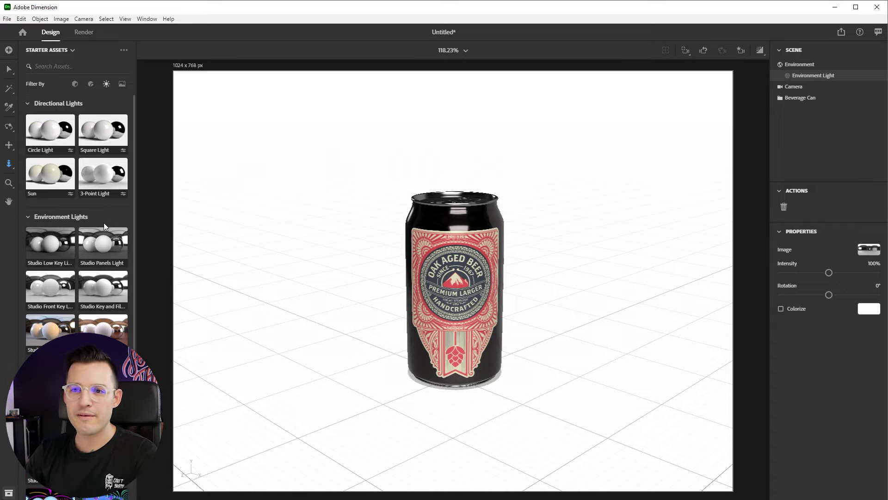
left_click(102, 182)
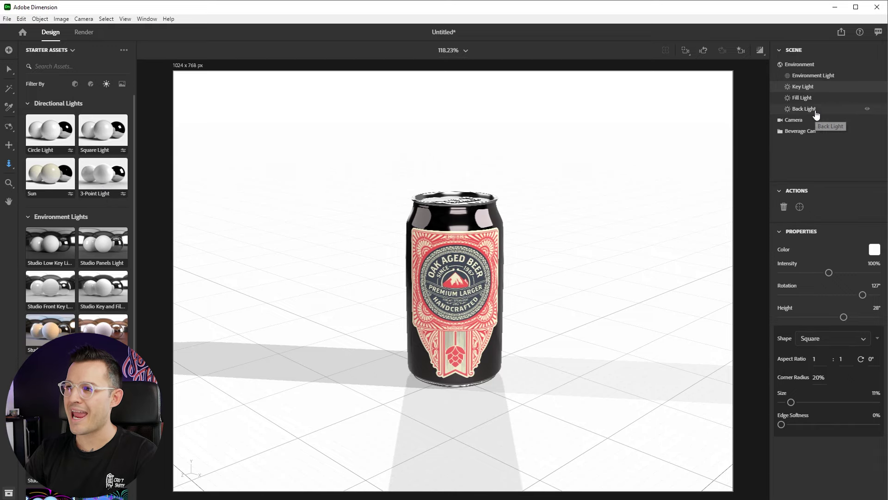
key("ctrl+z")
key("ctrl+z")
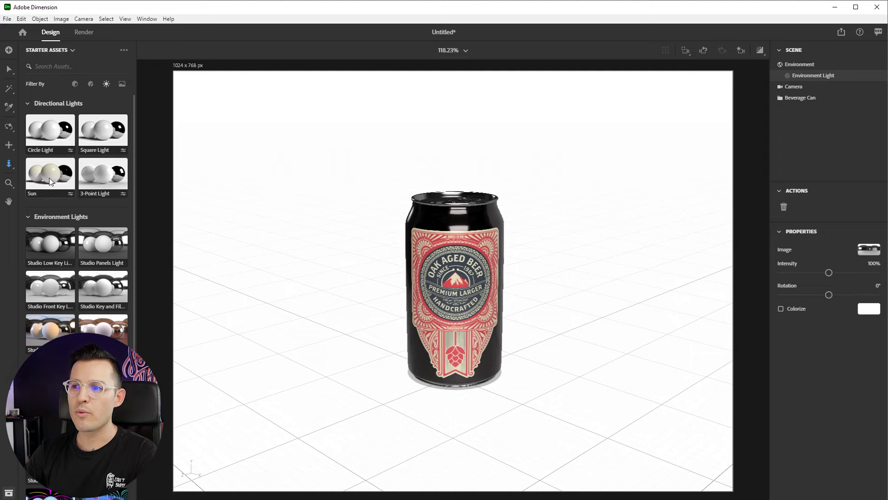
left_click_drag(49, 177, 597, 192)
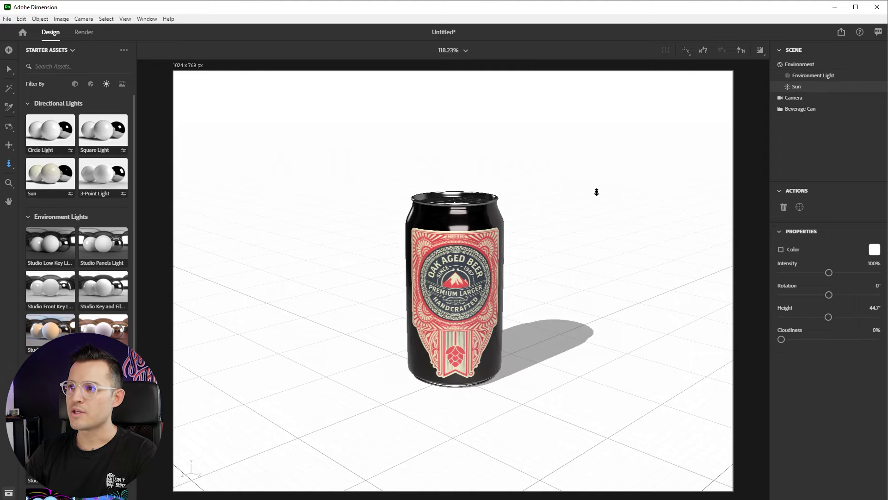
Step: Toggle the Sun light's visibility repeatedly to compare its shadow, leaving it on
left_click(868, 87)
left_click(868, 87)
left_click(868, 87)
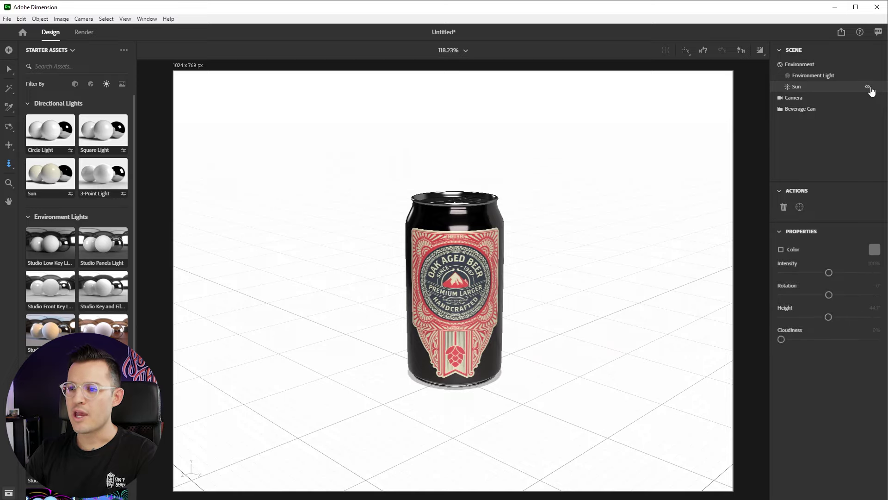
left_click(868, 87)
left_click(869, 88)
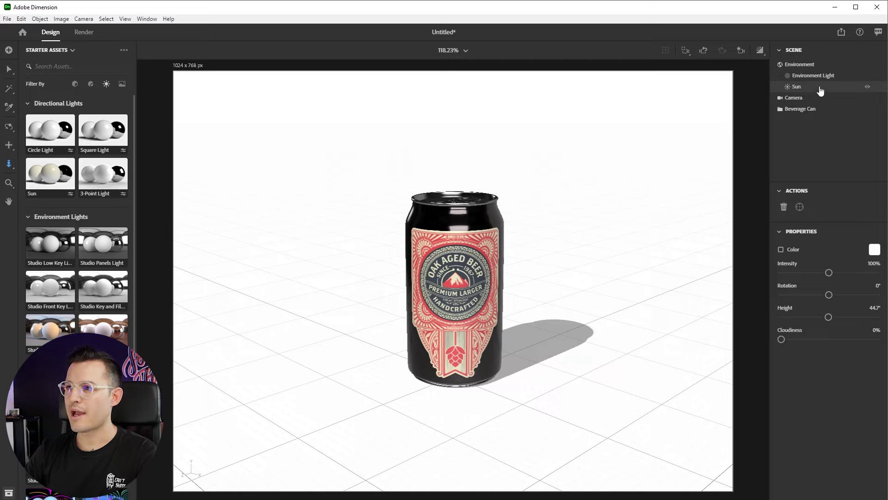
left_click(868, 88)
left_click(868, 87)
left_click(868, 88)
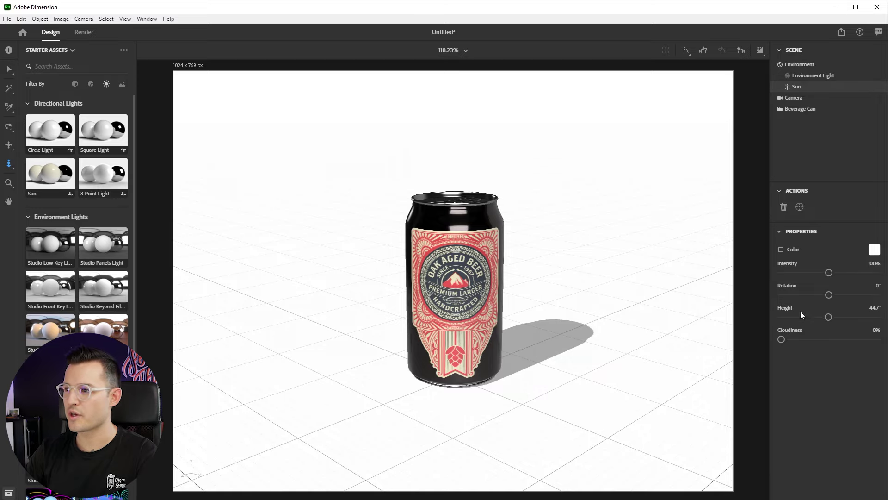
Step: Aim the sun at the can and set 14% intensity, 77° rotation, 75% cloudiness
left_click(802, 211)
left_click(427, 226)
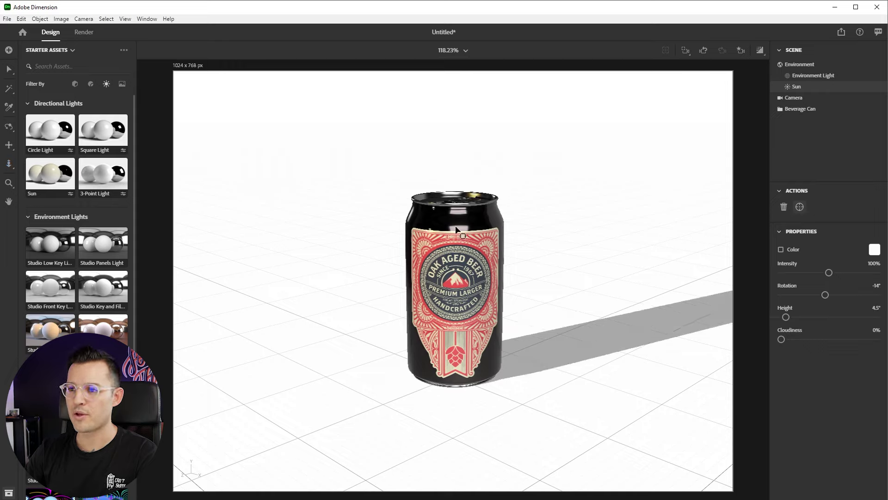
left_click_drag(495, 220, 437, 218)
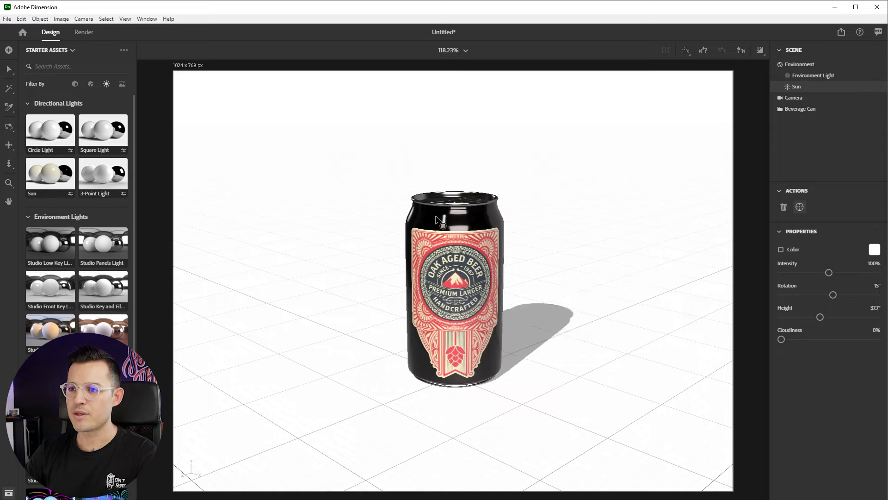
left_click_drag(828, 274, 789, 274)
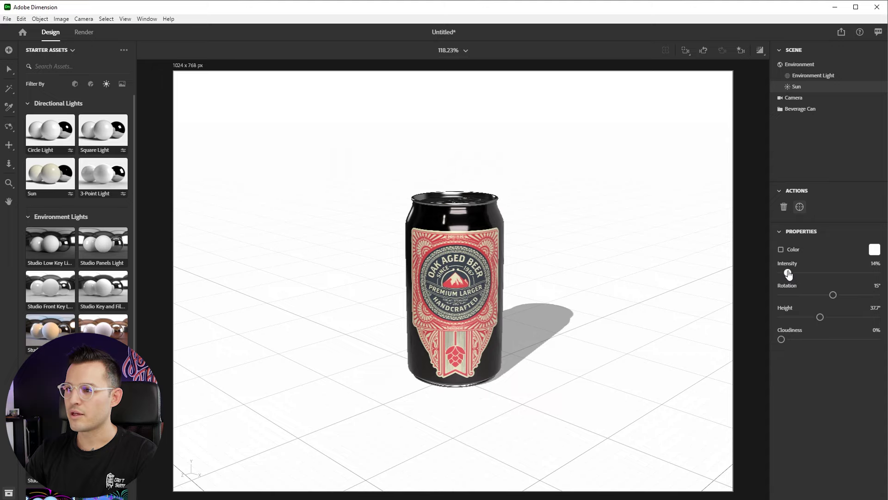
left_click_drag(833, 296, 835, 319)
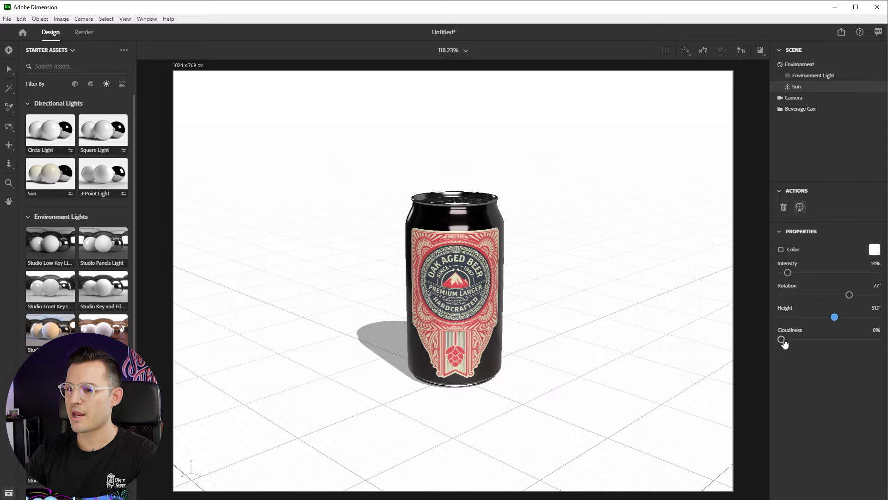
left_click_drag(782, 340, 843, 338)
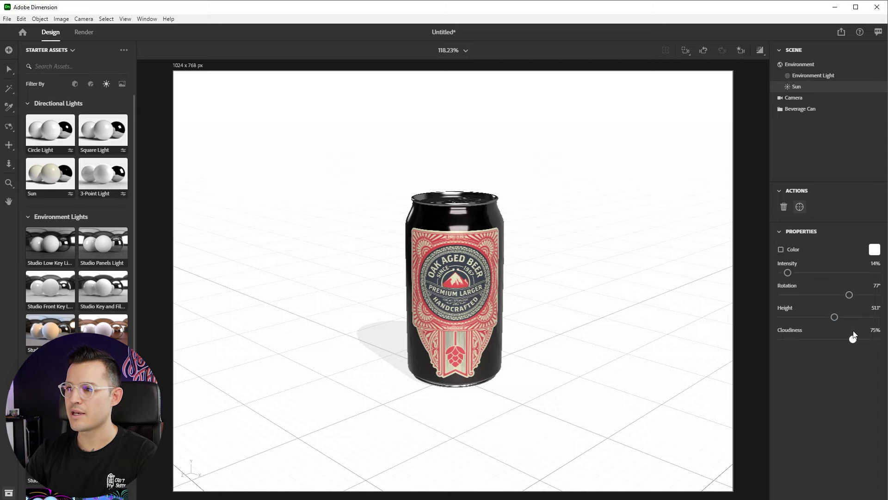
Step: Compare the softened shadow by toggling the Sun off and on, leaving it visible
left_click(869, 87)
left_click(868, 87)
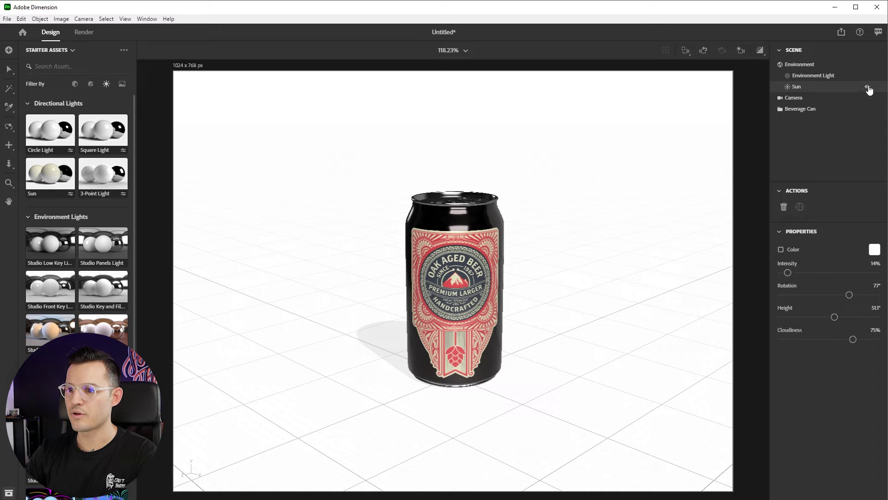
left_click(868, 87)
left_click(869, 87)
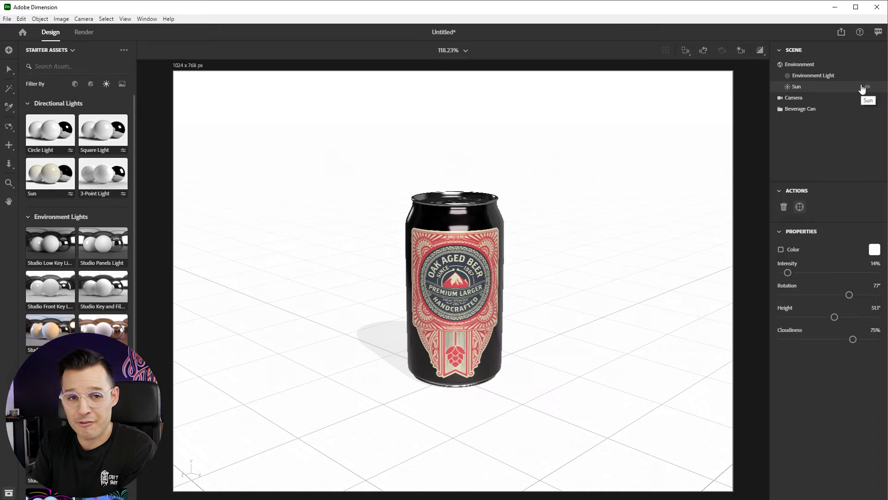
left_click(122, 85)
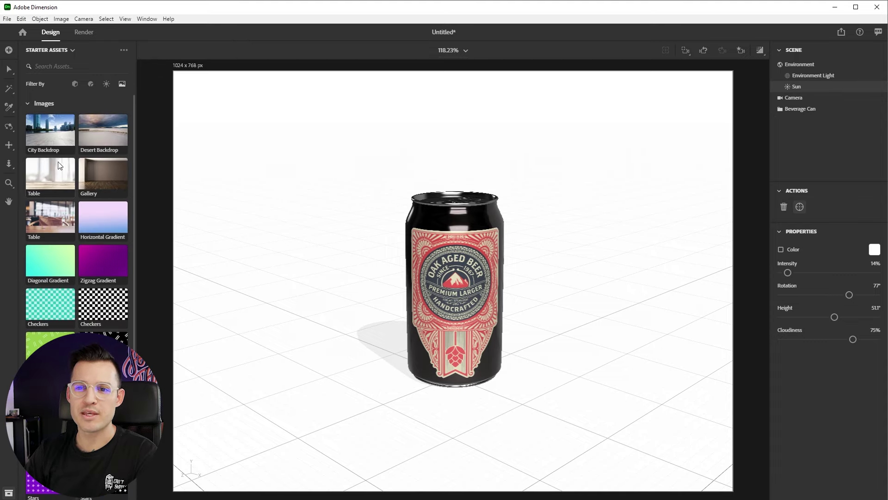
Step: Set the blurred café Table photo as background and move the can forward to X 9.4, Z 9.6 cm
left_click(51, 208)
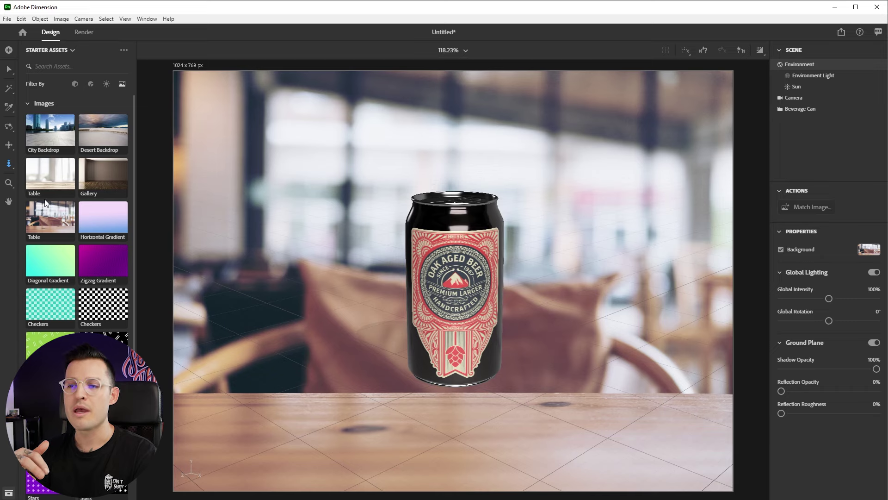
key("v")
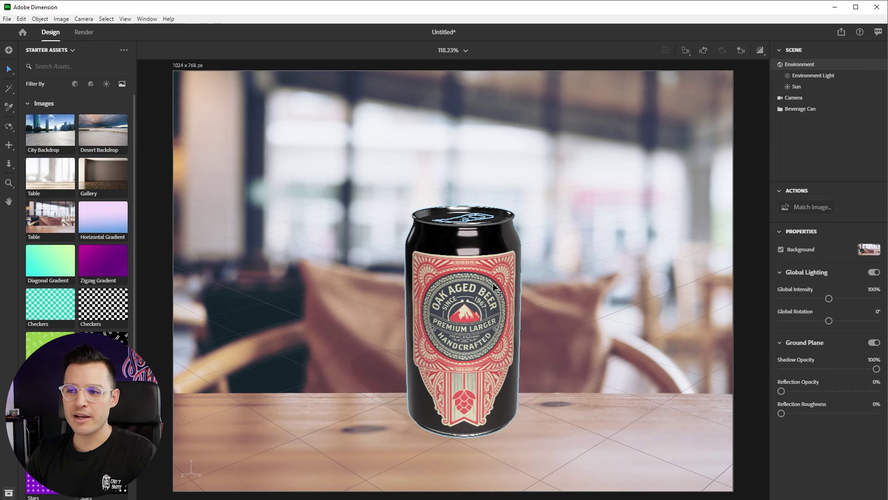
left_click_drag(496, 277, 471, 300)
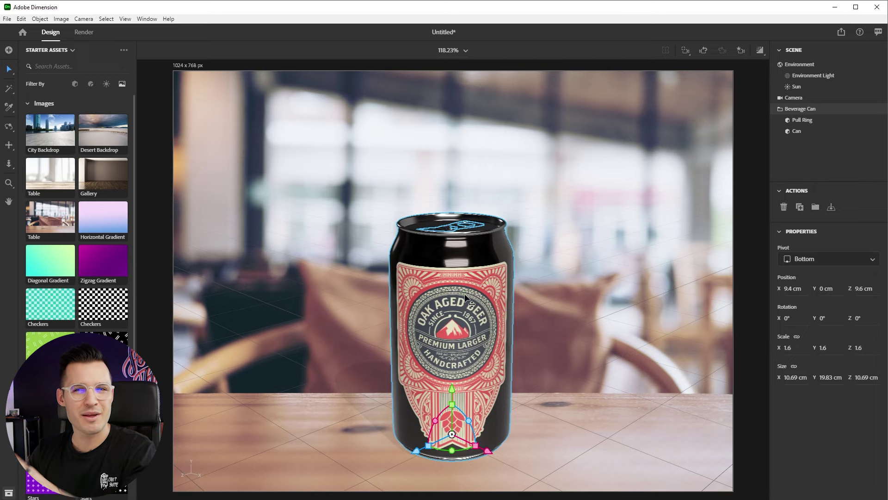
left_click(62, 19)
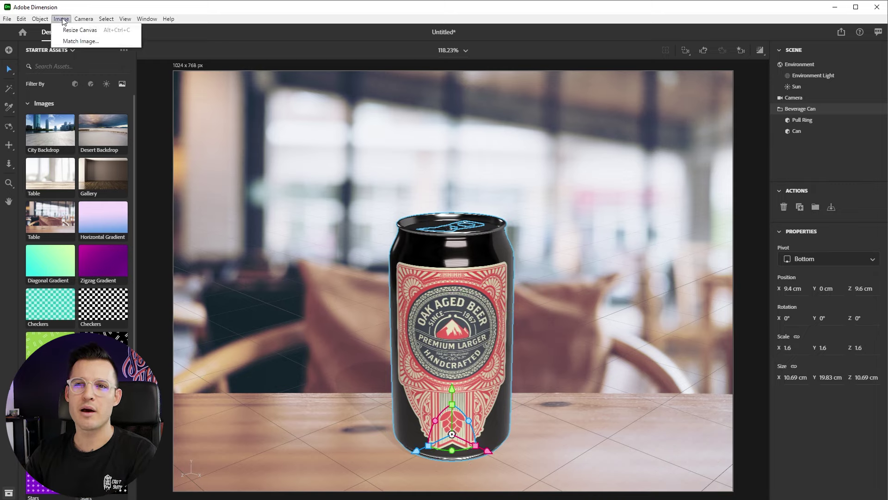
Step: Match Image to the café photo: 1024 × 682 canvas, three directional lights, matched camera perspective
left_click(73, 41)
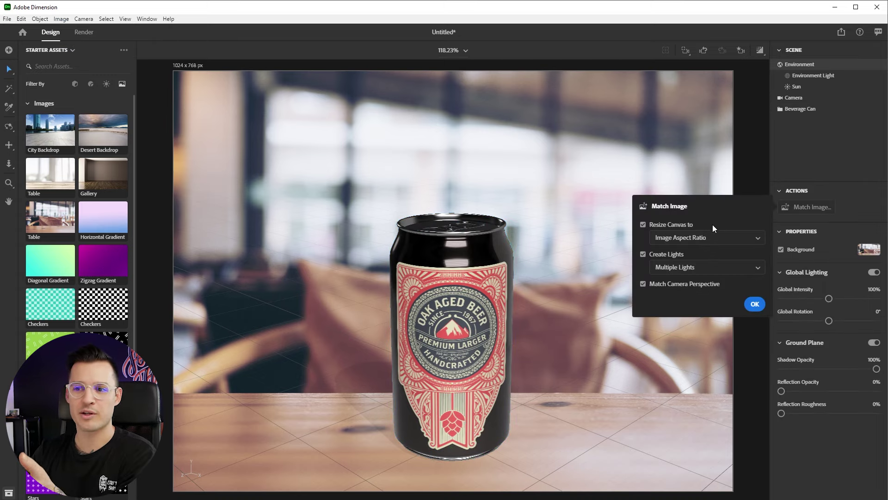
left_click(754, 304)
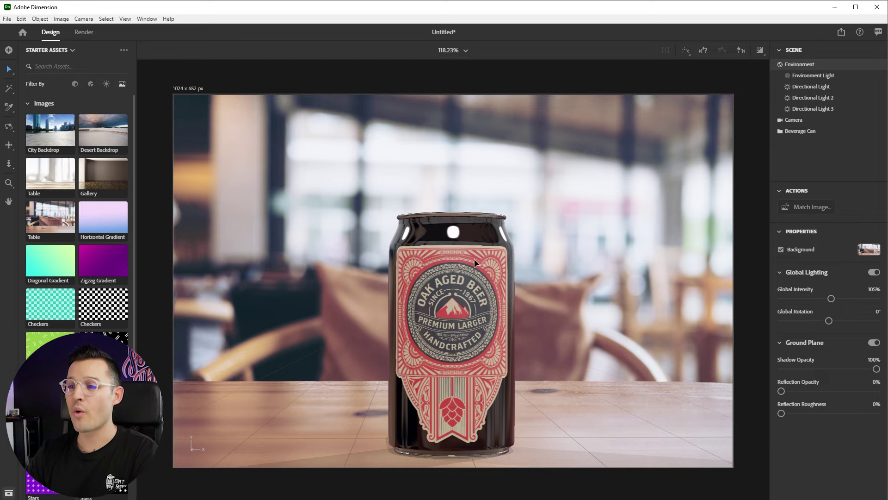
Step: Move the beer can back across the table and adjust the view around it
left_click_drag(423, 271, 386, 279)
key("m")
key("1")
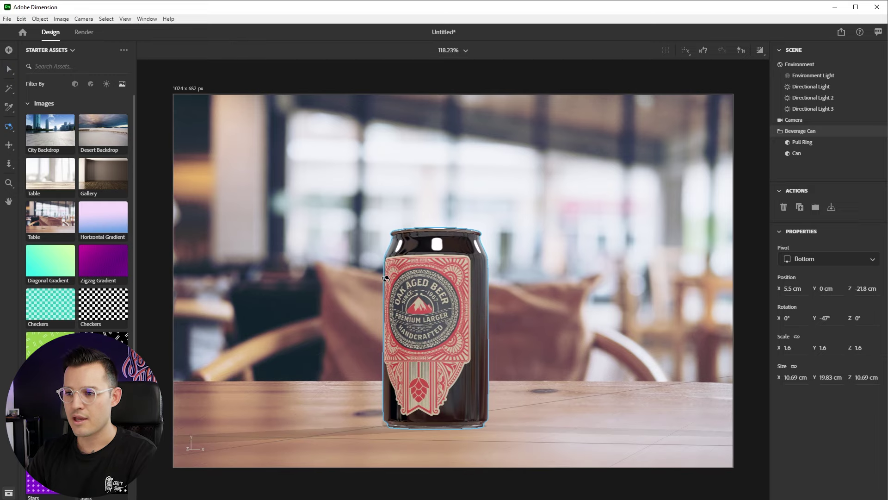
Step: Re-apply Match Image, then slide the can left to X -4.3 cm, Z -22.4 cm
left_click(61, 19)
left_click(97, 40)
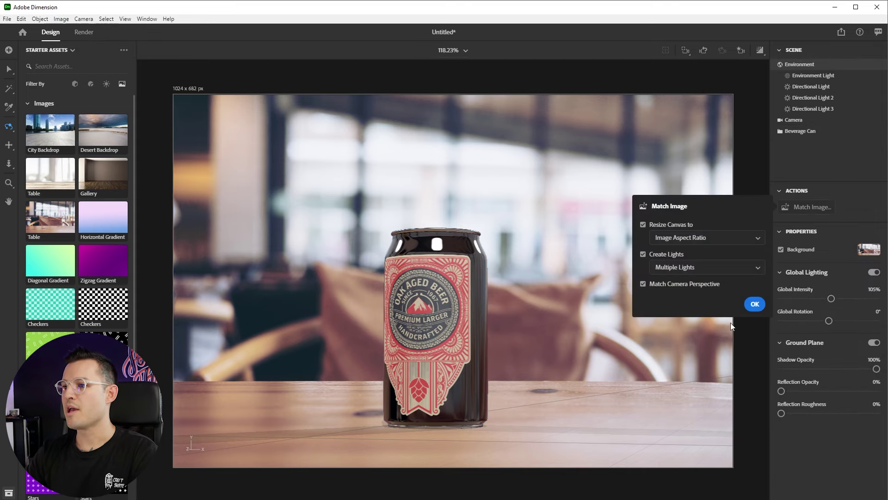
left_click(755, 304)
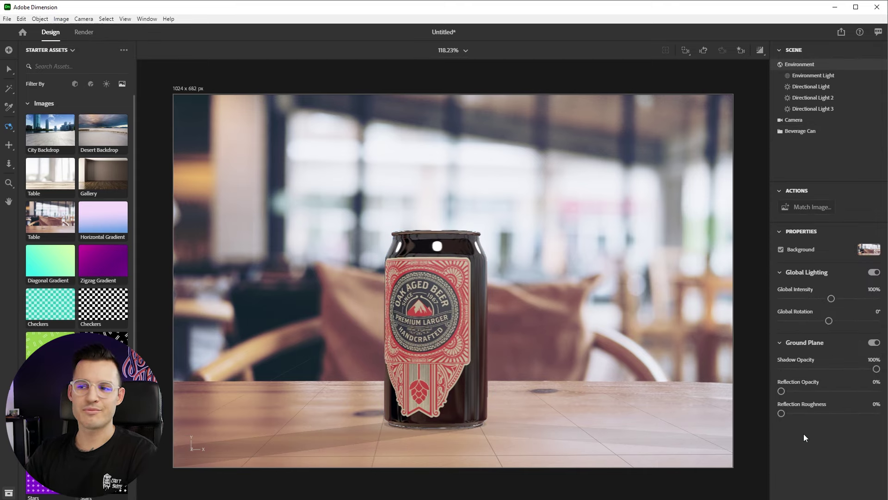
left_click(9, 69)
left_click_drag(442, 345, 342, 342)
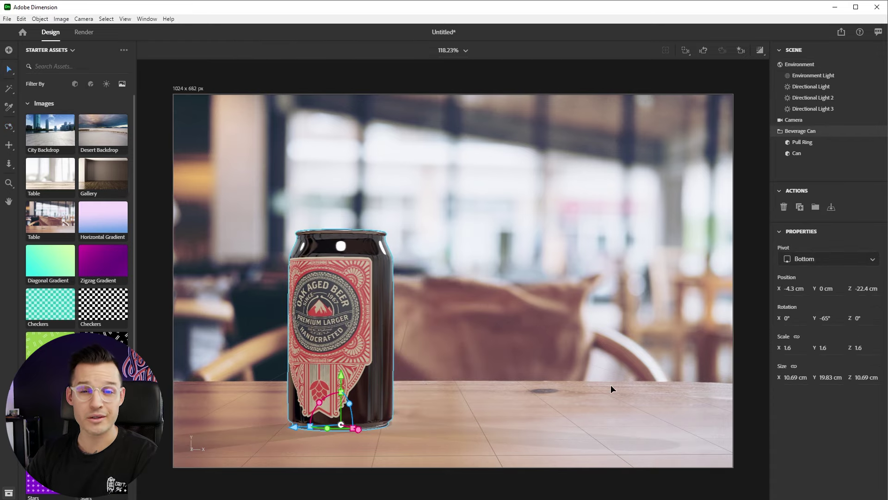
Step: Add the tin coffee cup model from CC Libraries to the scene
left_click(10, 51)
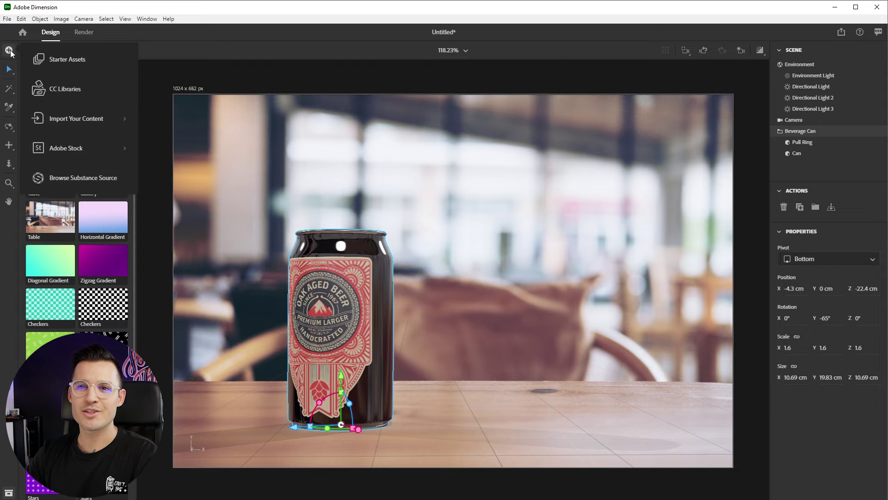
left_click(80, 92)
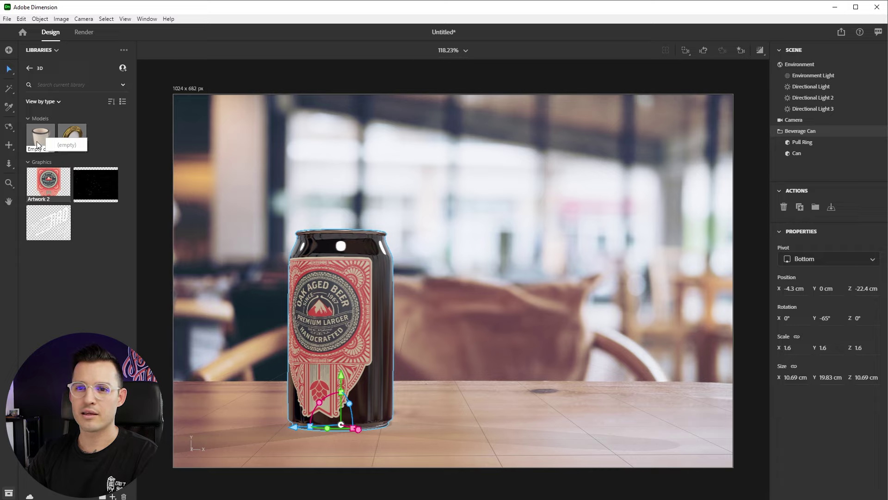
left_click_drag(38, 144, 568, 395)
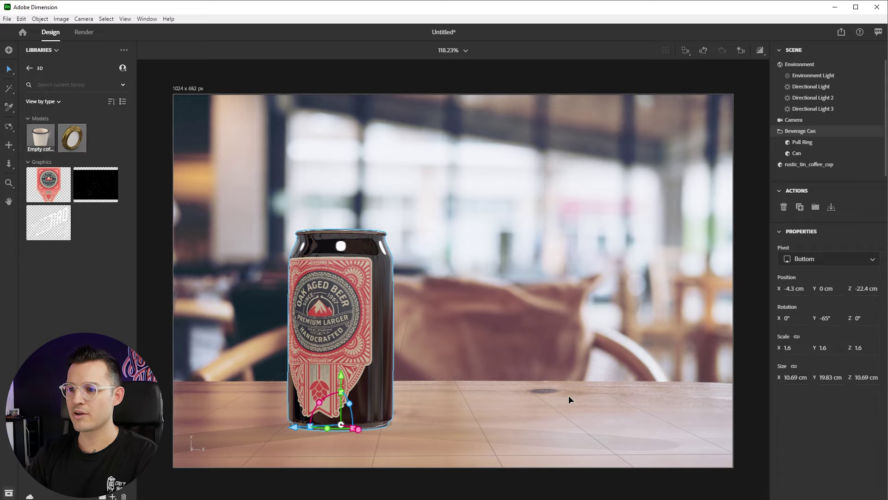
left_click_drag(327, 330, 540, 308)
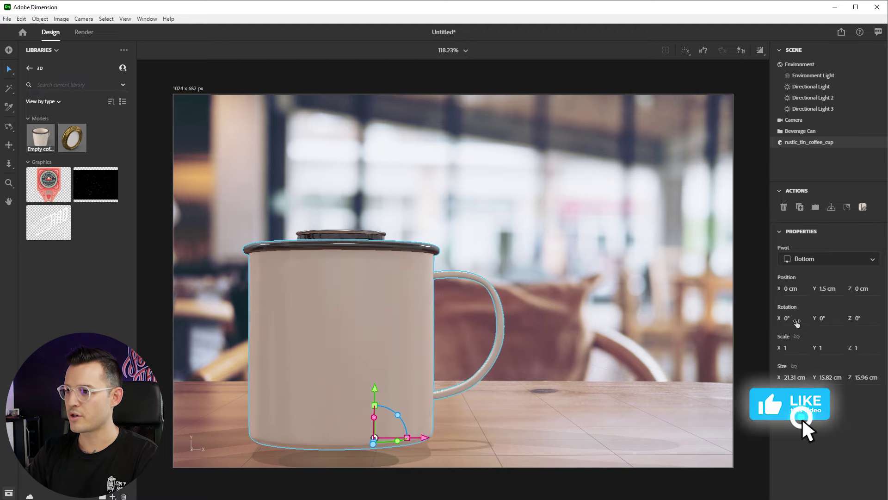
Step: Scale the mug uniformly to 0.8 and set it on the table right of the can
left_click(796, 336)
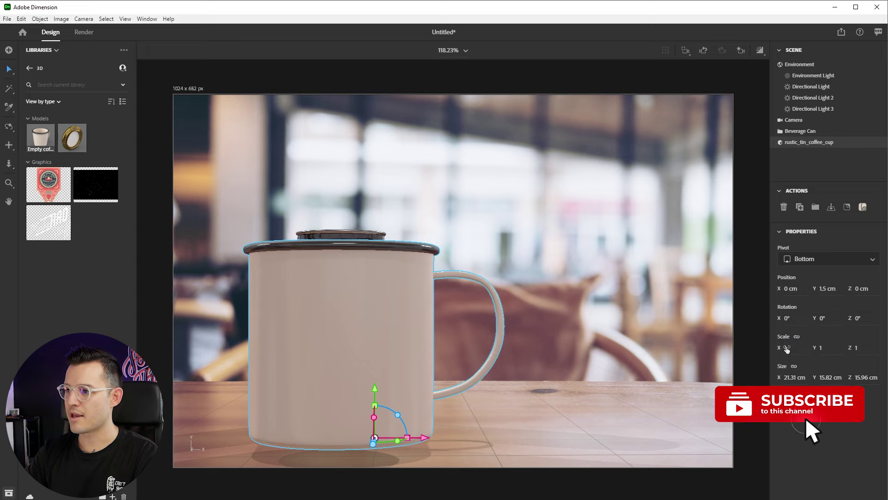
left_click_drag(787, 349, 789, 350)
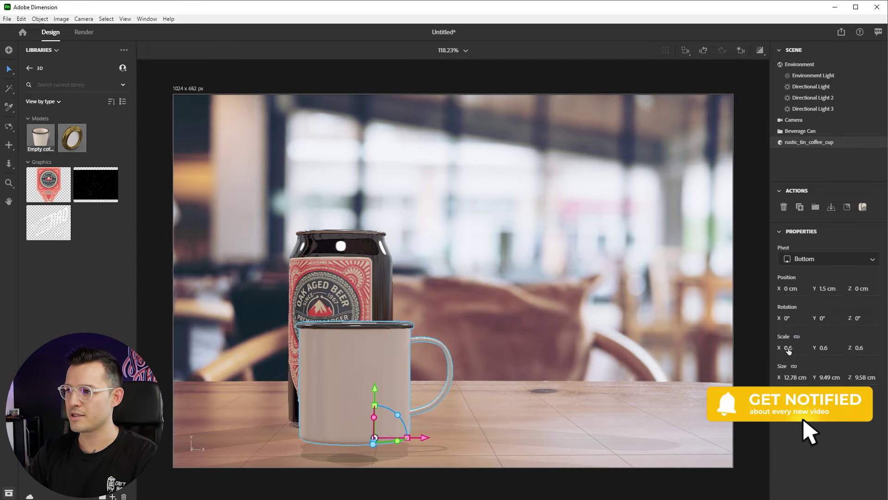
left_click_drag(370, 366, 569, 347)
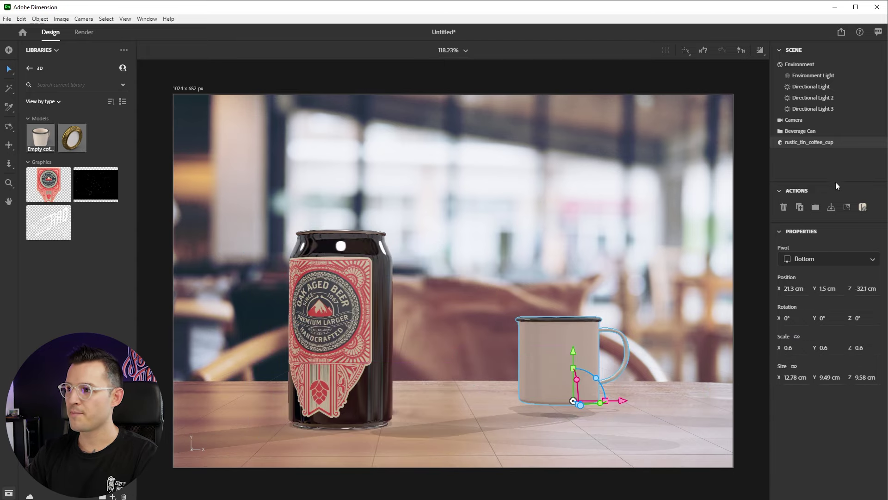
left_click(831, 215)
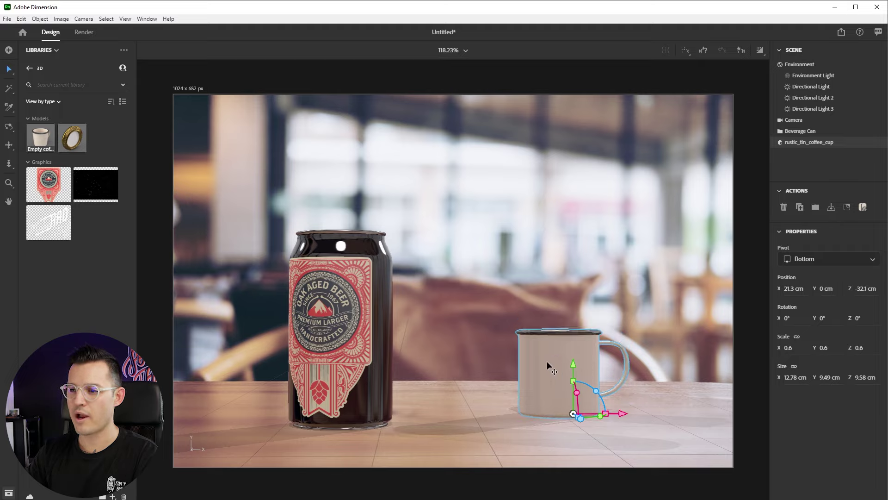
left_click_drag(546, 361, 531, 370)
mouse_move(791, 351)
left_mouse_down()
mouse_move(805, 350)
mouse_move(791, 349)
left_mouse_up()
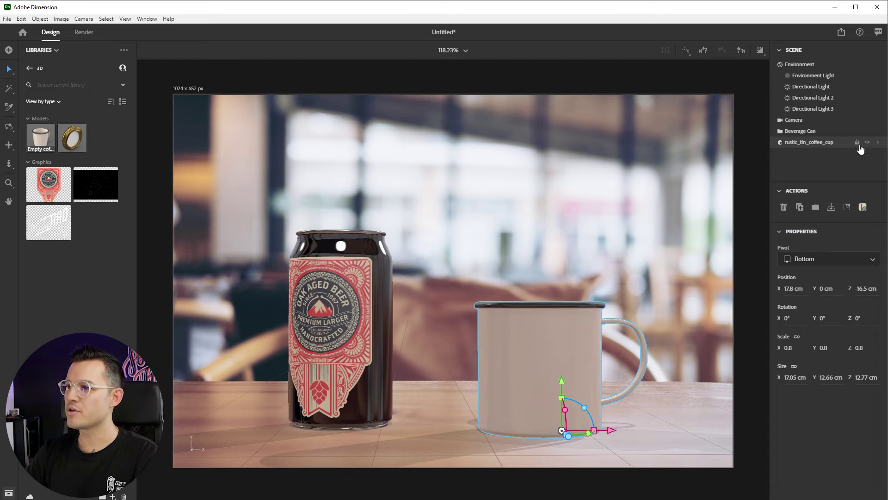
left_click(877, 143)
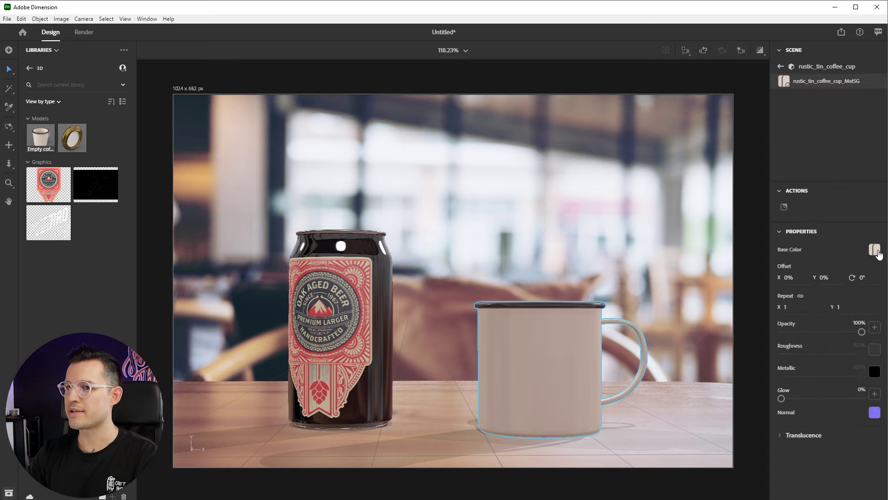
Step: Set the mug's base colour to a plain red
left_click(875, 250)
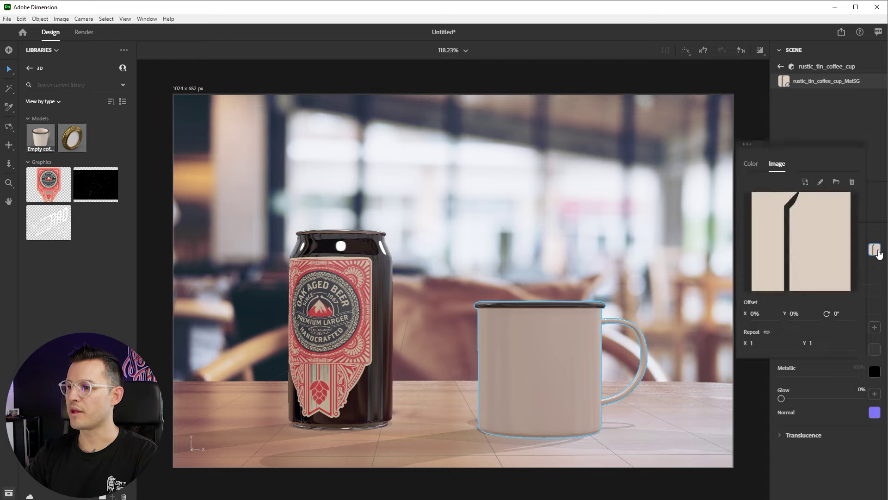
left_click(750, 164)
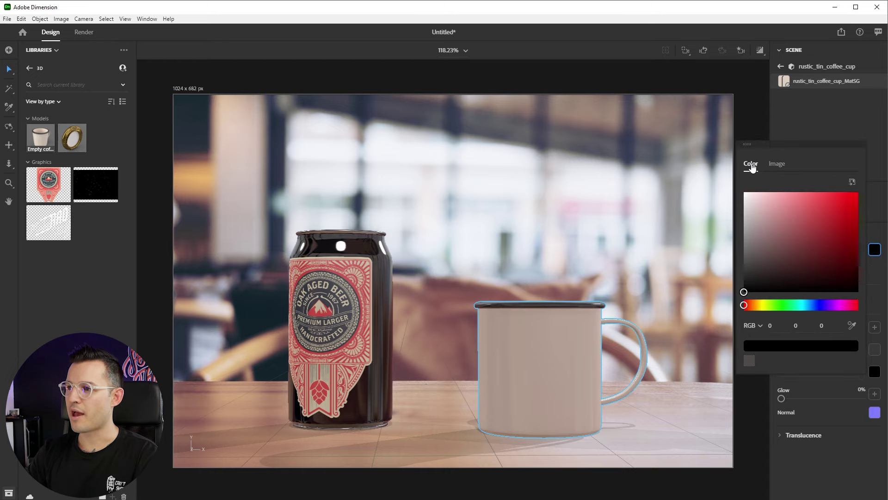
left_click(809, 203)
left_click(777, 163)
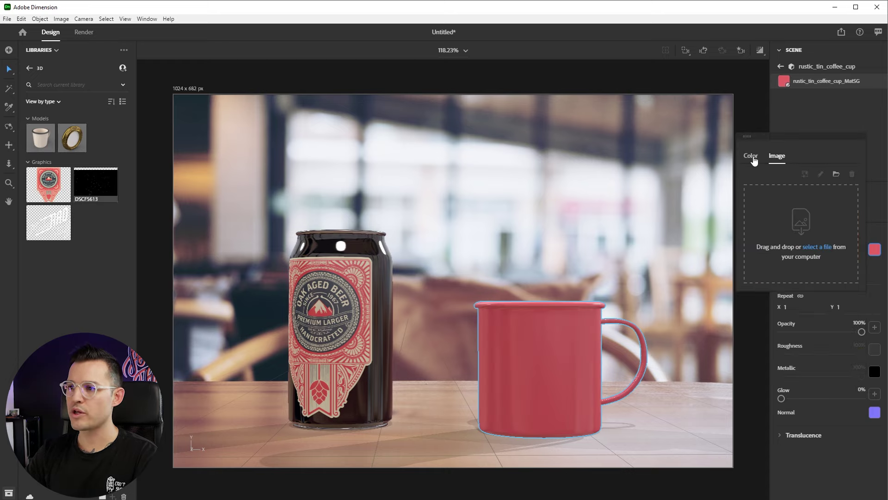
left_click(751, 156)
left_click(759, 122)
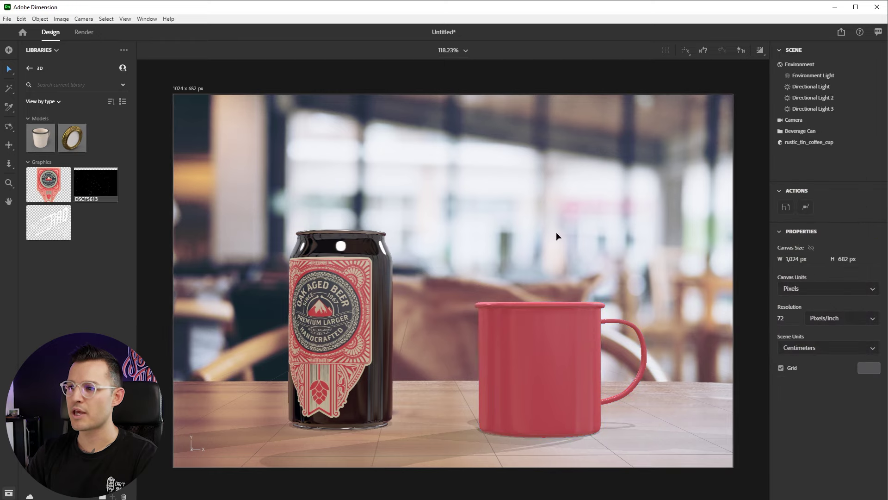
Step: Apply the DSCF5613 speckle image as the mug's base colour, repeated 4.9 × 4.9
left_click(502, 314)
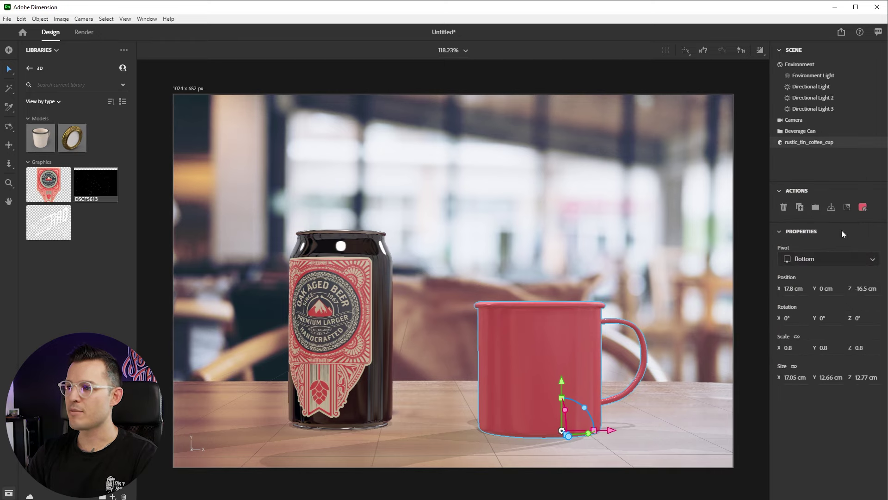
left_click(862, 207)
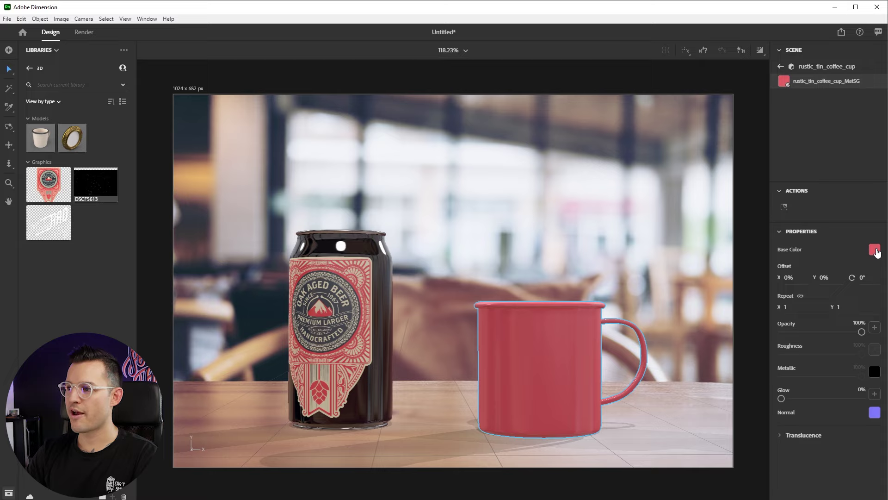
left_click_drag(107, 193, 875, 253)
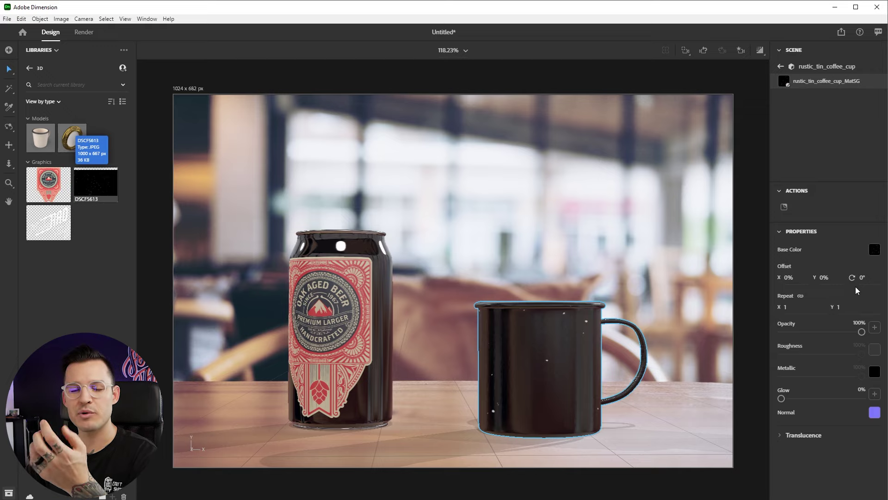
left_click(875, 251)
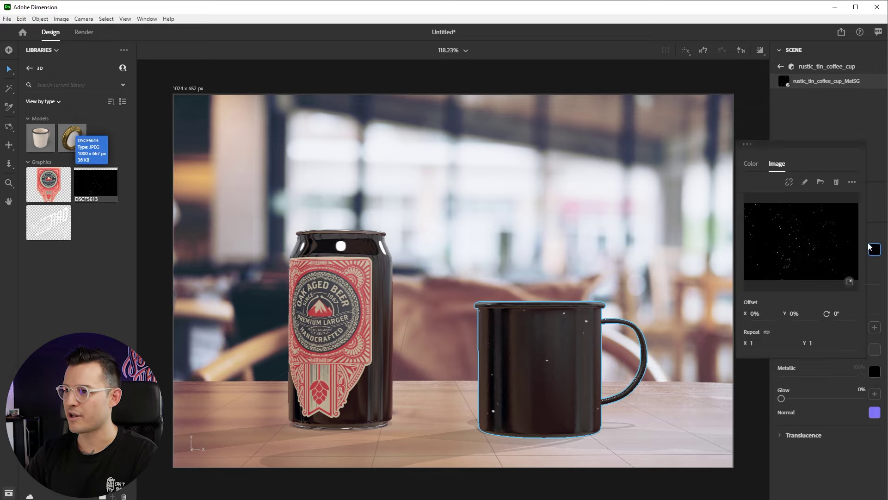
left_click_drag(757, 342, 753, 342)
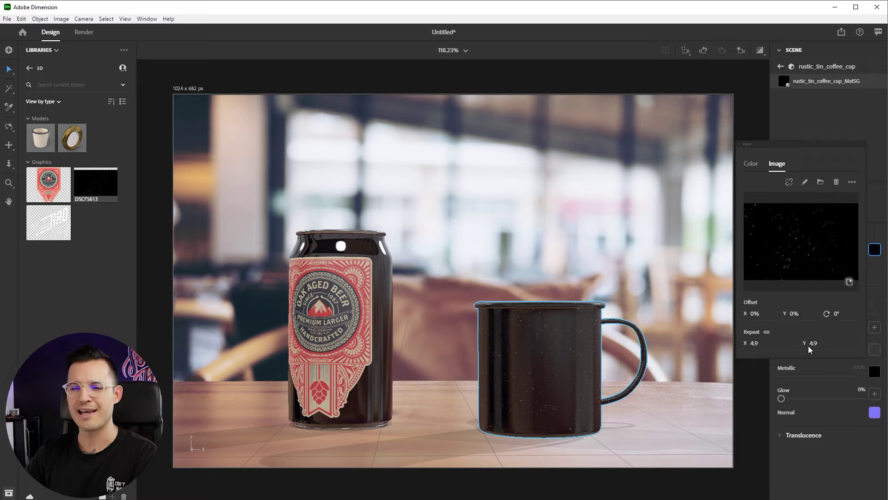
left_click(814, 120)
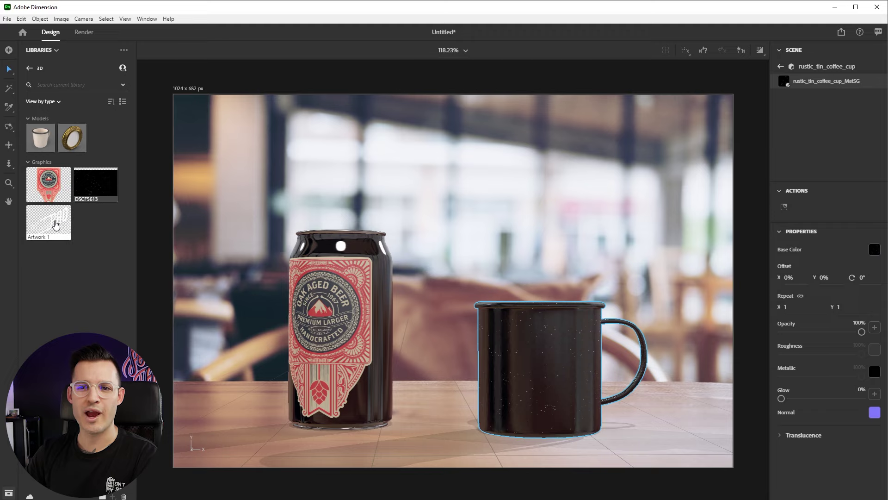
Step: Place the Make RAD Stuff artwork on the mug as a decal scaled to 13%
left_click_drag(55, 226, 567, 366)
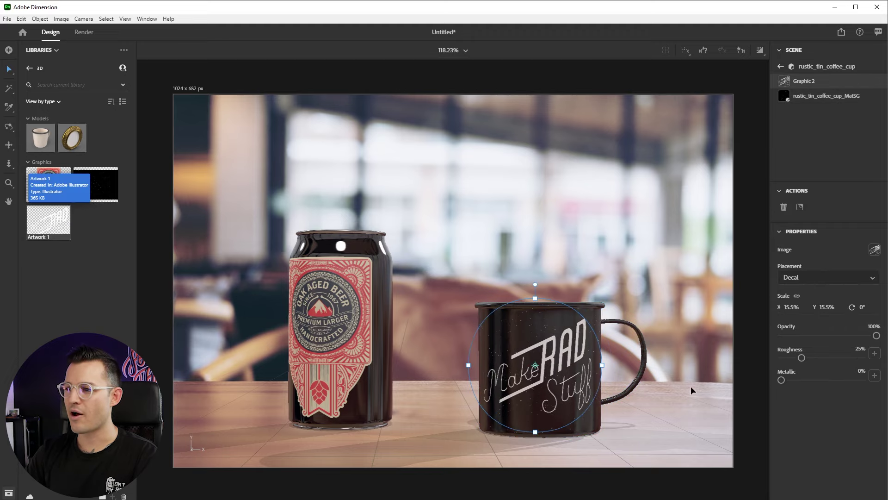
double_click(791, 307)
type("13")
key("Return")
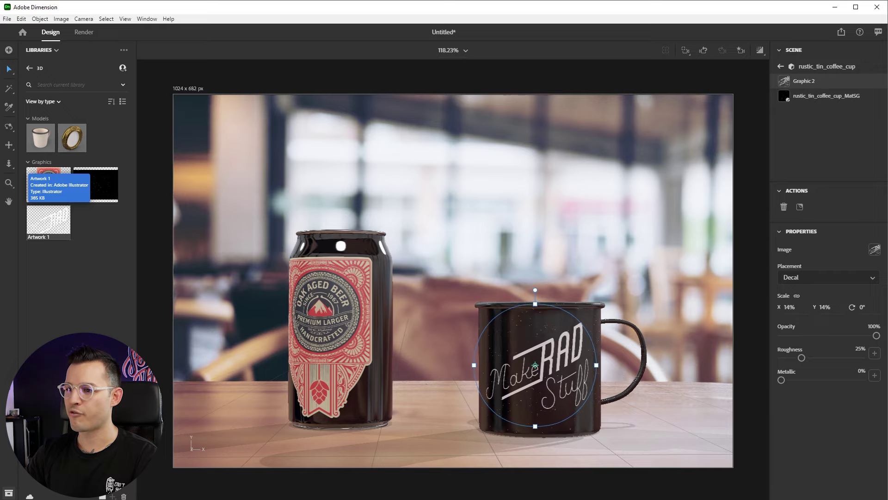
left_click_drag(553, 363, 557, 360)
left_click(587, 284)
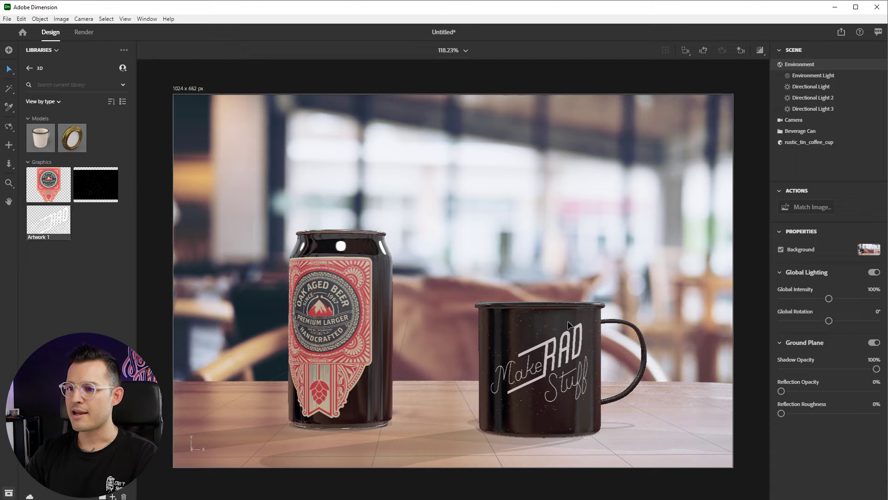
Step: Turn the mug 5° on Y and move it beside the can at X 12.4 cm
left_click(569, 326)
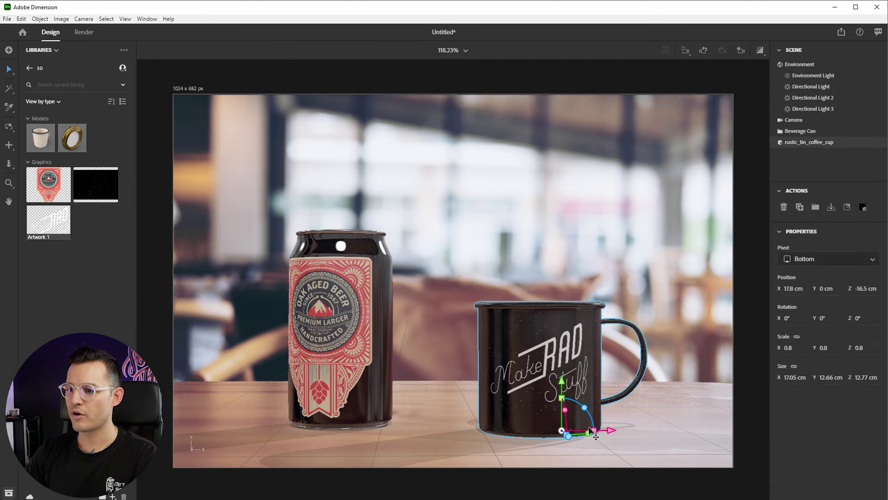
mouse_move(569, 436)
left_mouse_down()
mouse_move(594, 432)
mouse_move(563, 430)
left_mouse_up()
left_click_drag(551, 393, 491, 391)
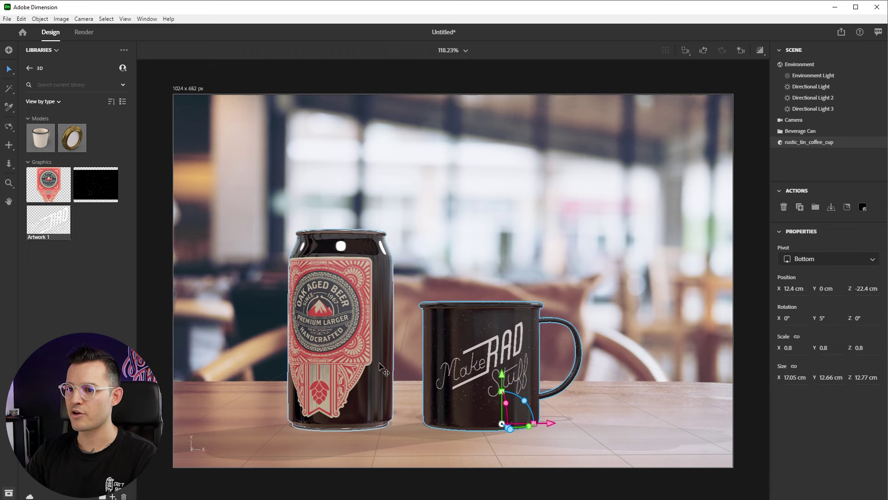
left_click(755, 281)
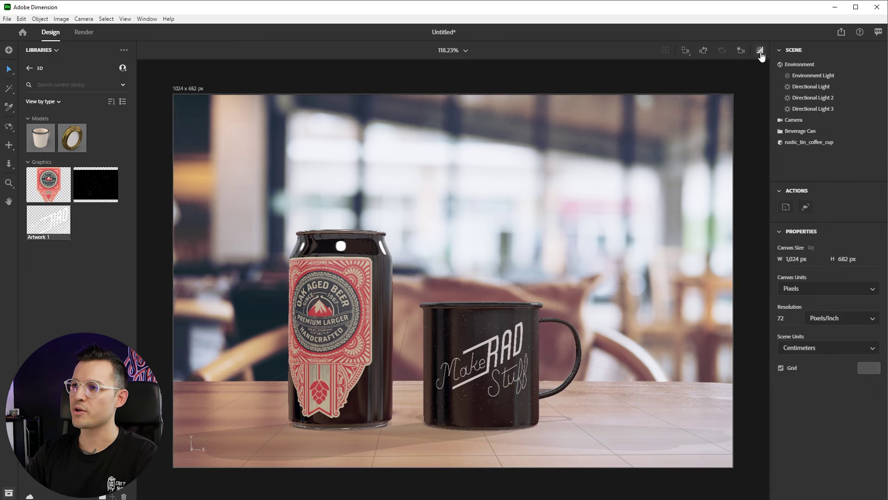
Step: Set the render quality to High (Slow)
left_click(86, 33)
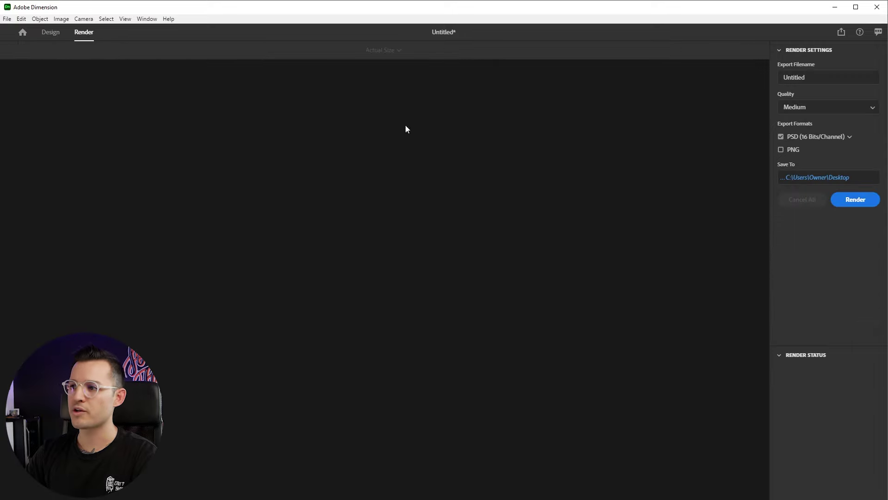
left_click(833, 107)
left_click(805, 152)
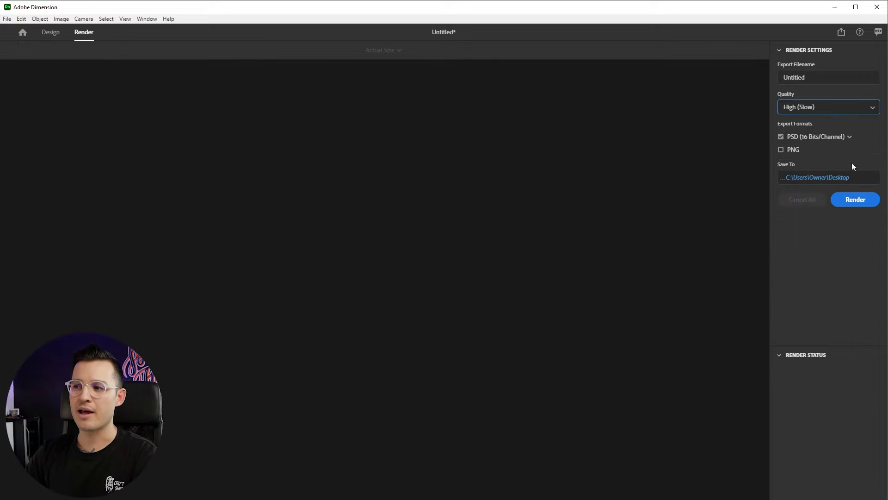
Step: Render the scene to a layered PSD named cups instead of overwriting Untitled.psd
left_click(856, 205)
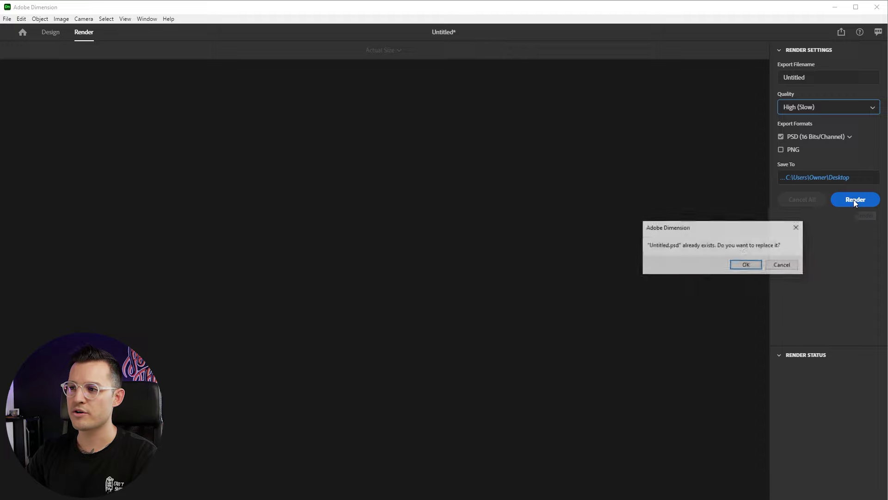
left_click(746, 265)
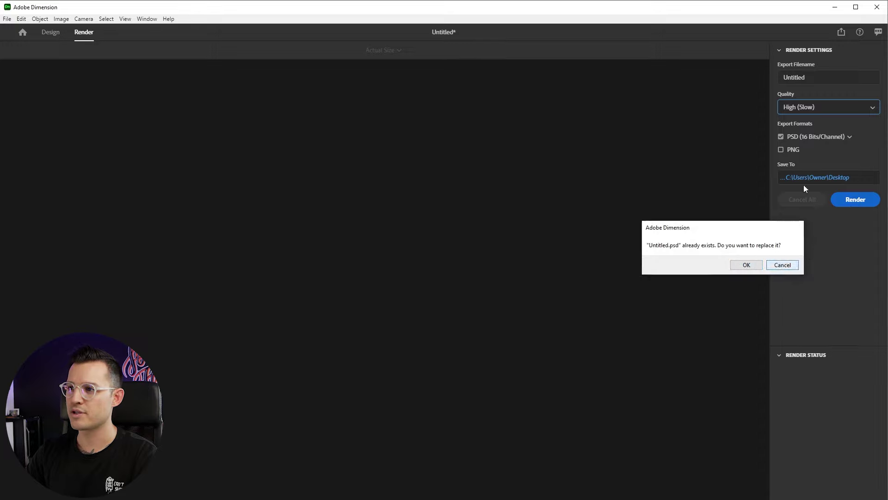
double_click(821, 78)
type("cups")
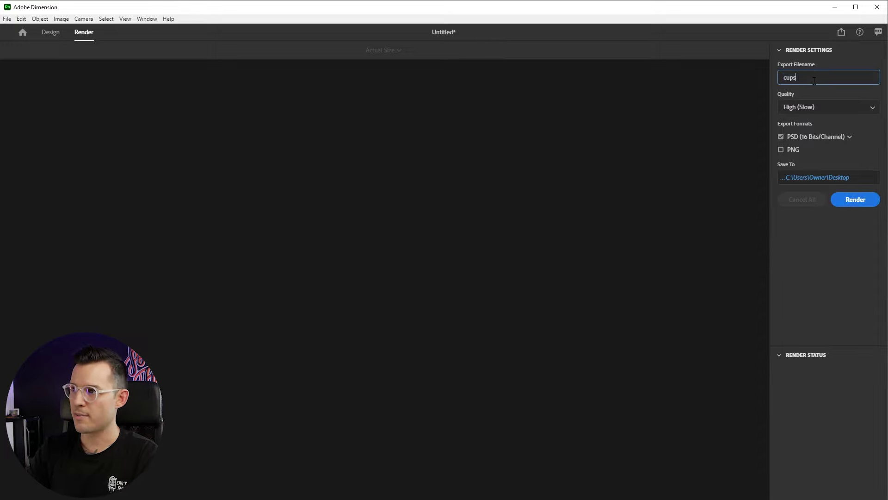
left_click(853, 203)
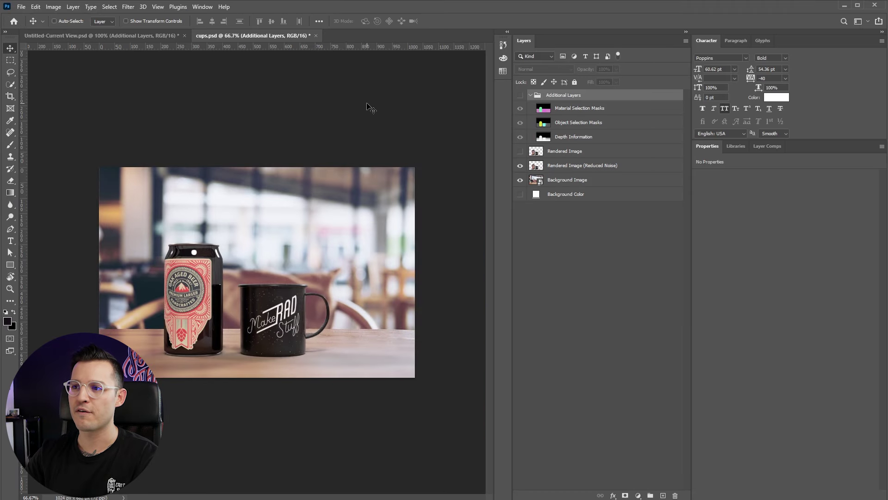
Step: Collapse the Additional Layers group and toggle the render layer's visibility to compare
left_click(531, 96)
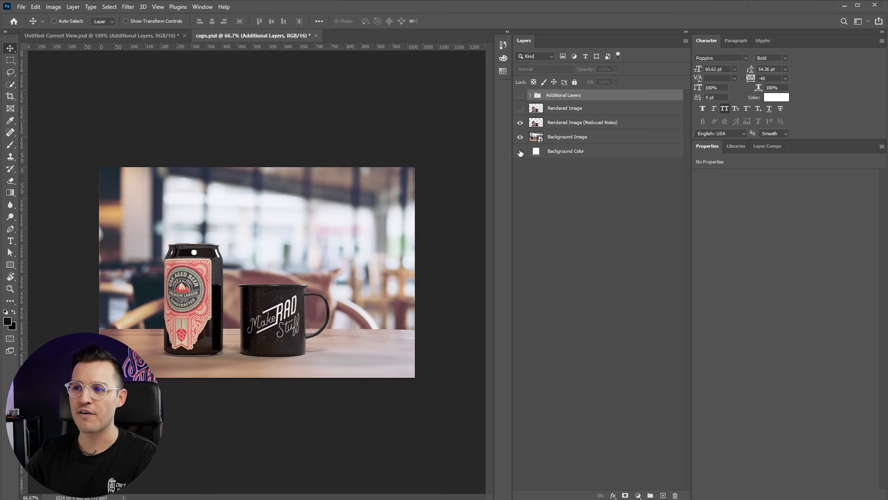
left_click(521, 124)
left_click(520, 124)
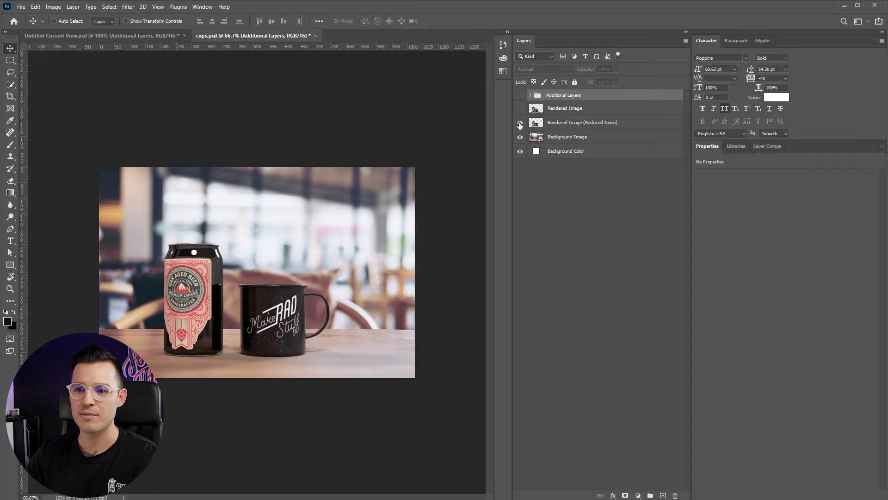
left_click(520, 124)
left_click(520, 124)
left_click(520, 124)
left_click(520, 124)
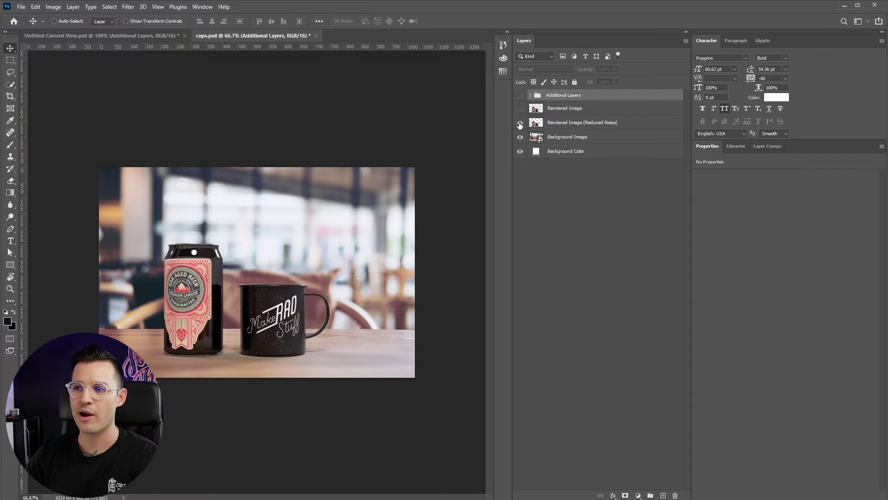
Step: Hide and re-show the café background and background colour layers
left_click(521, 137)
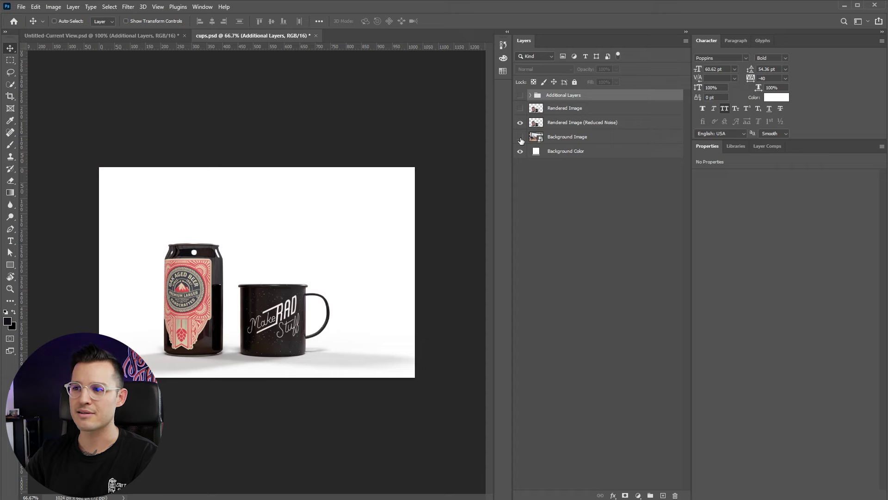
left_click(521, 151)
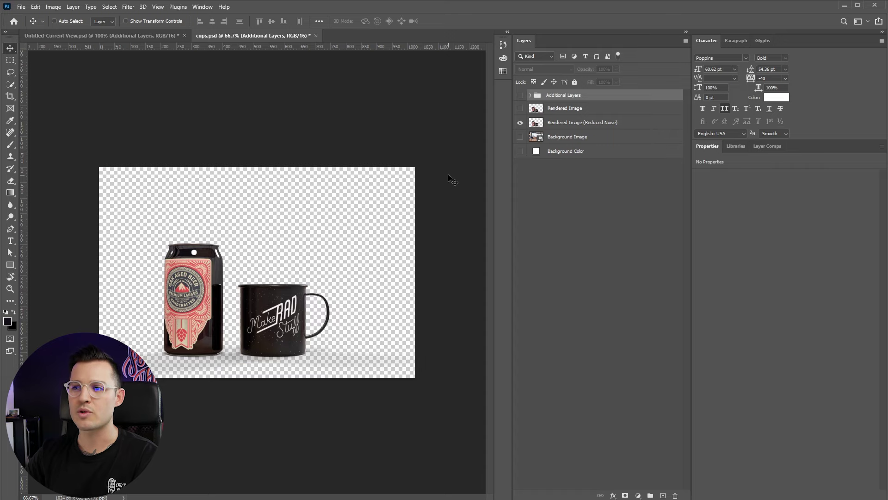
left_click(520, 137)
left_click(520, 152)
left_click(516, 167)
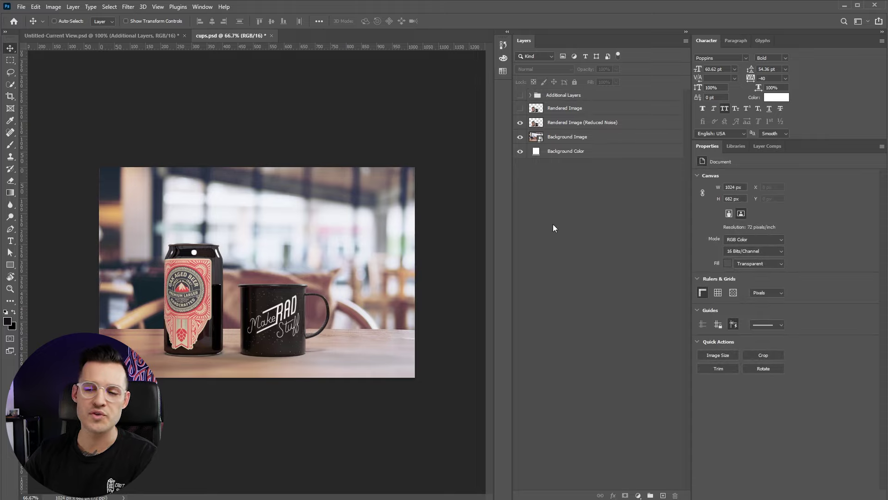